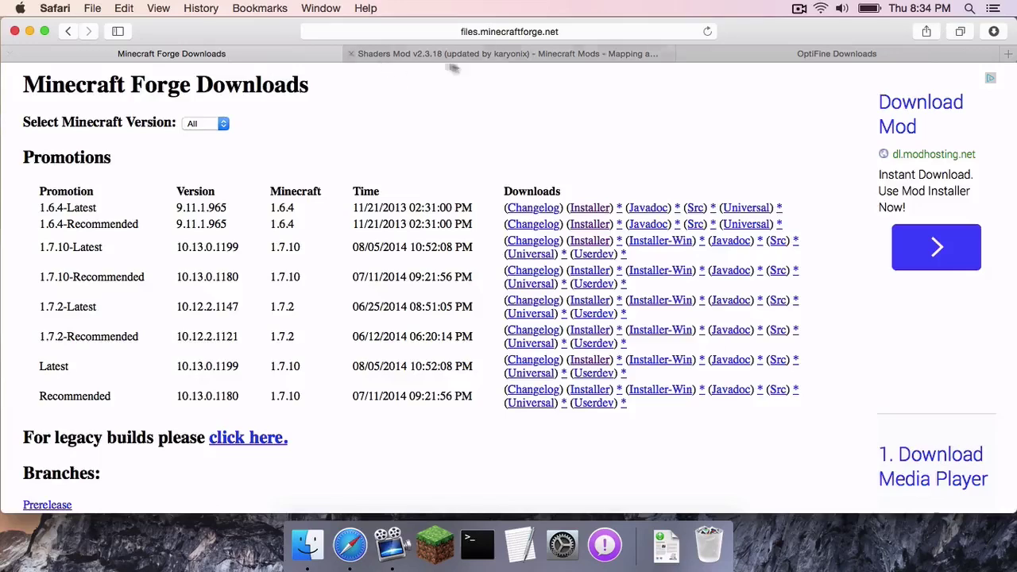
Step: Look over the Shaders Mod and OptiFine download pages and return to the Minecraft Forge downloads page
left_click(469, 55)
scroll(545, 164, "down", 1)
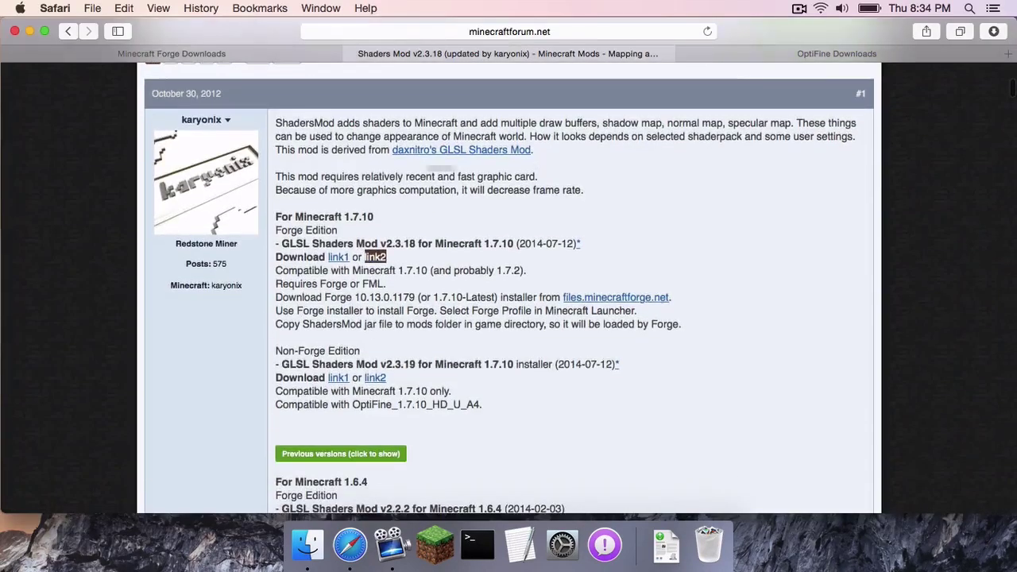
left_click(785, 55)
scroll(657, 229, "down", 1)
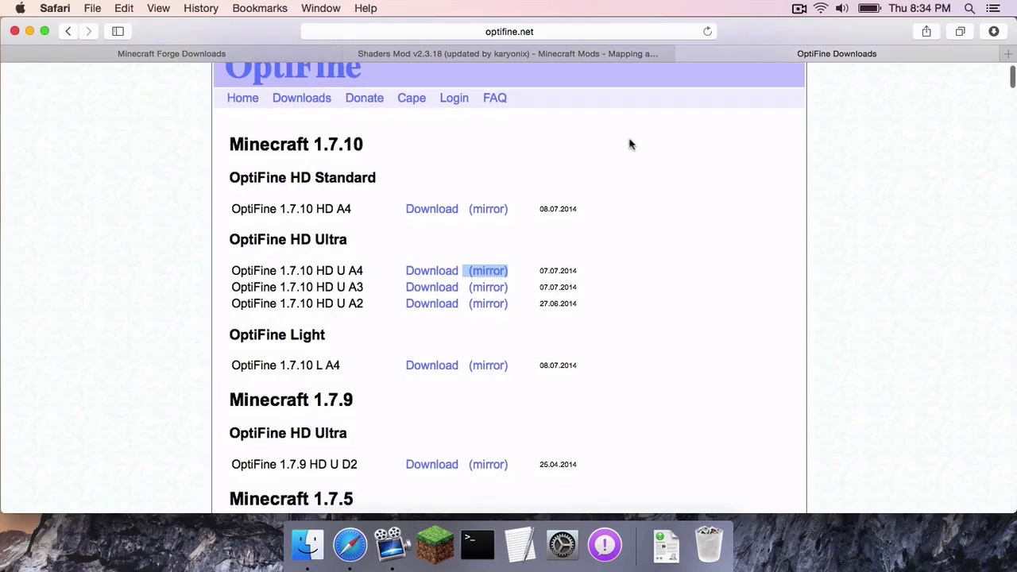
key("ctrl+Tab")
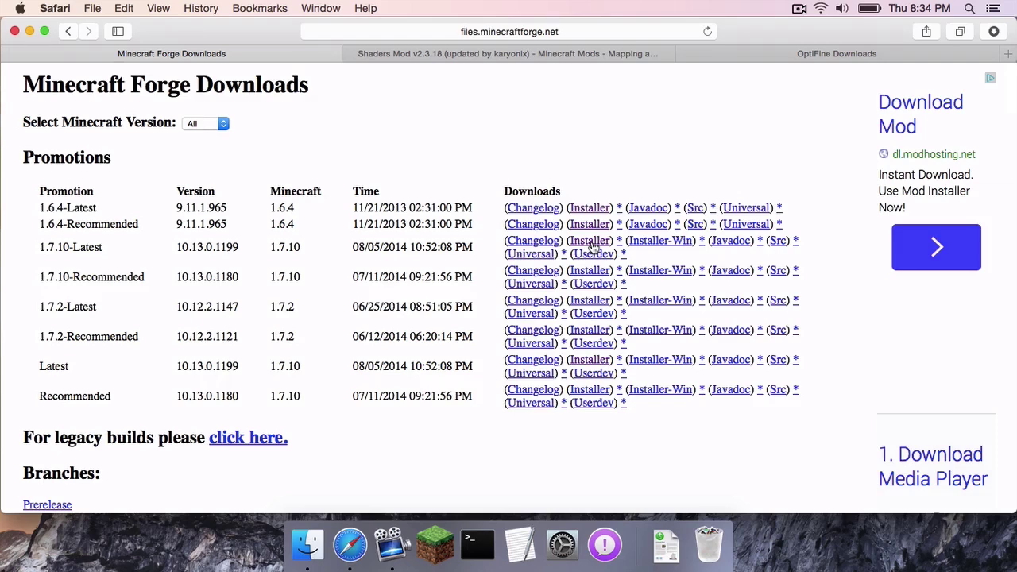
Step: Examine the OptiFine HD Ultra section for Minecraft 1.7.10, focusing on the OptiFine 1.7.10 HD U A4 entry
left_click(799, 57)
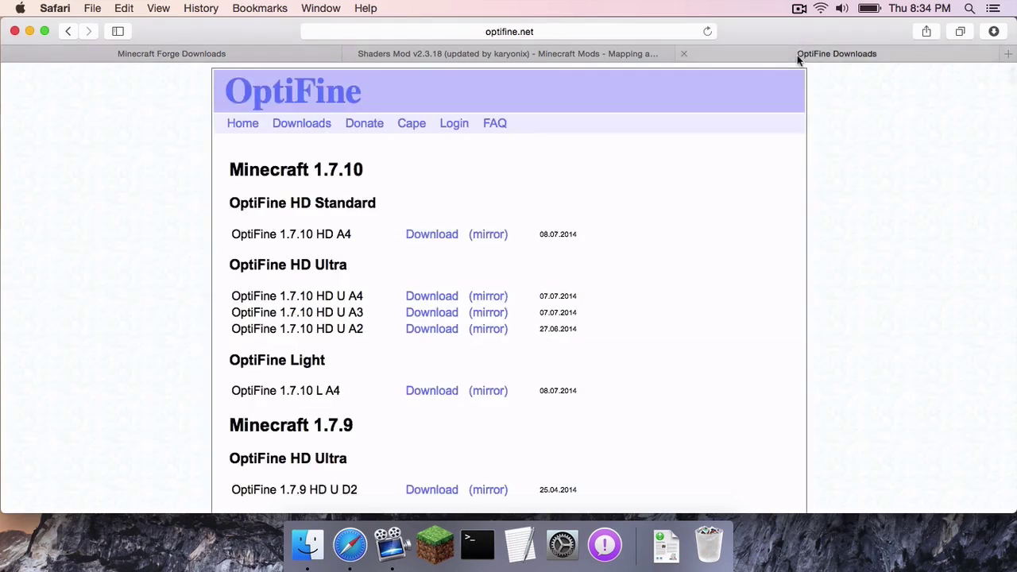
scroll(379, 242, "down", 3)
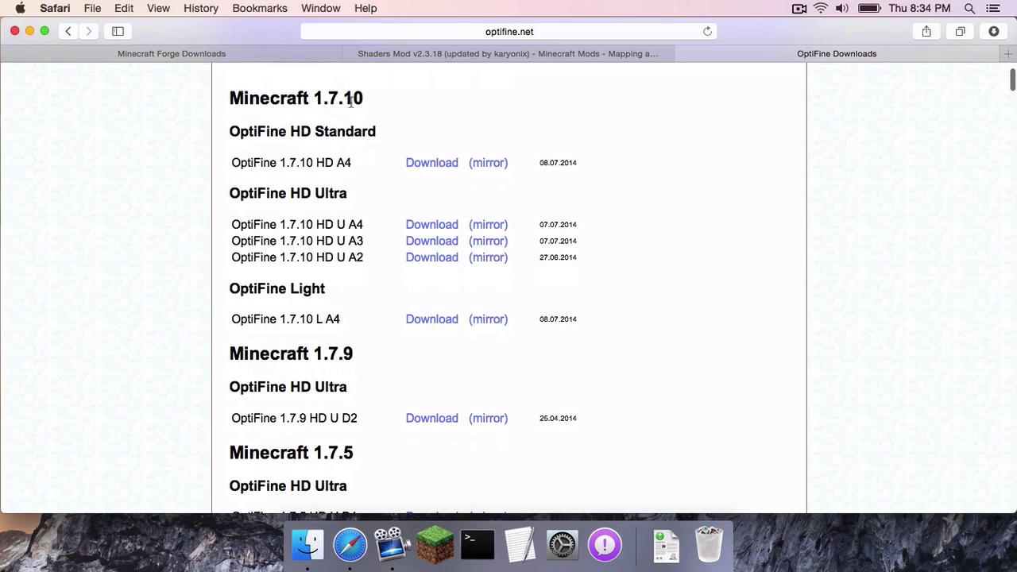
left_click_drag(230, 194, 324, 194)
left_click(322, 194)
left_click_drag(244, 224, 360, 227)
left_click(359, 226)
left_click_drag(256, 224, 340, 225)
left_click(346, 225)
Step: Examine the Forge Edition and Non-Forge Edition downloads for Minecraft 1.7.10 on the Shaders Mod forum page
left_click(466, 53)
scroll(481, 220, "down", 1)
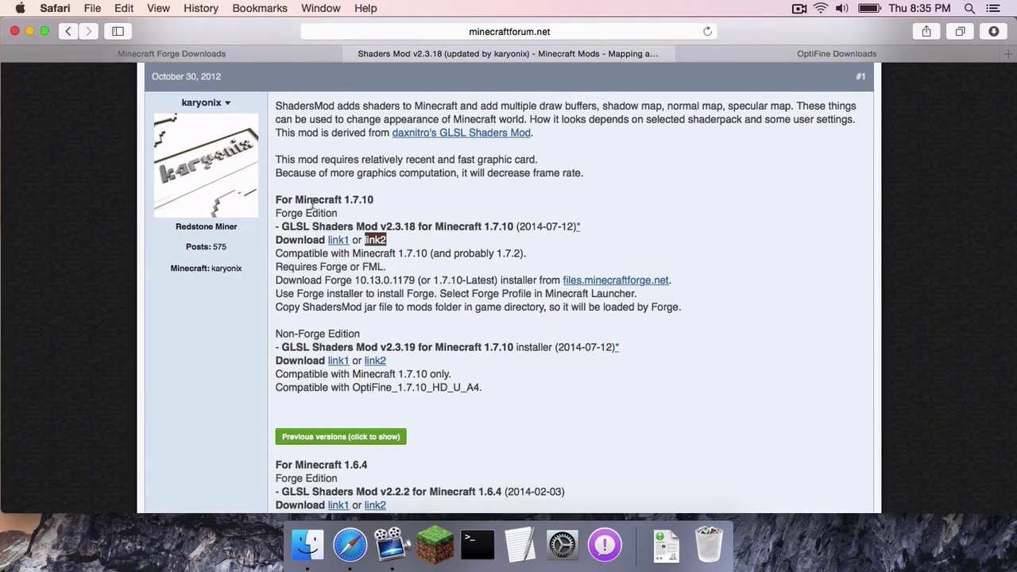
scroll(310, 203, "up", 1)
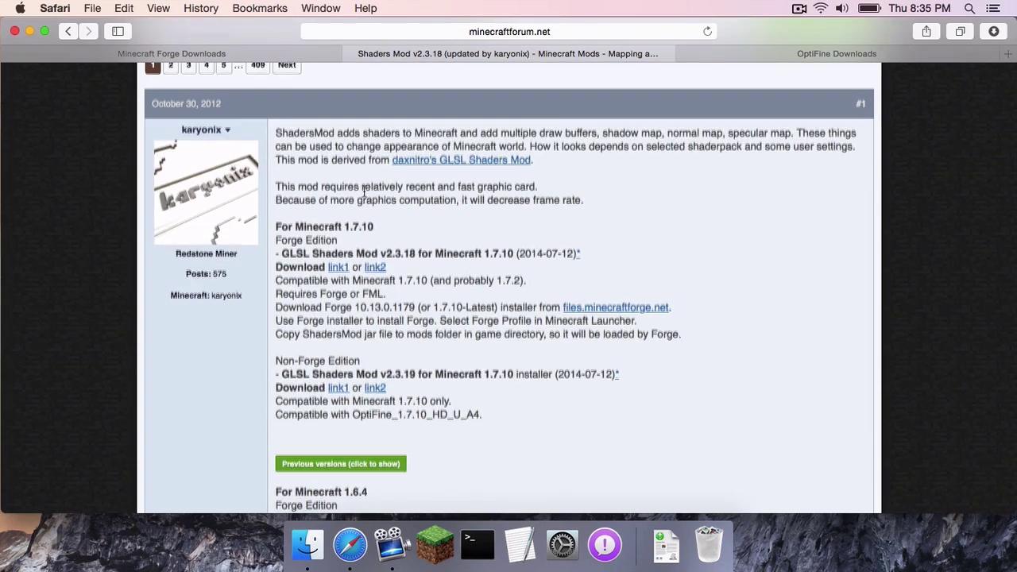
scroll(312, 210, "down", 1)
left_click_drag(287, 213, 319, 214)
left_click(319, 214)
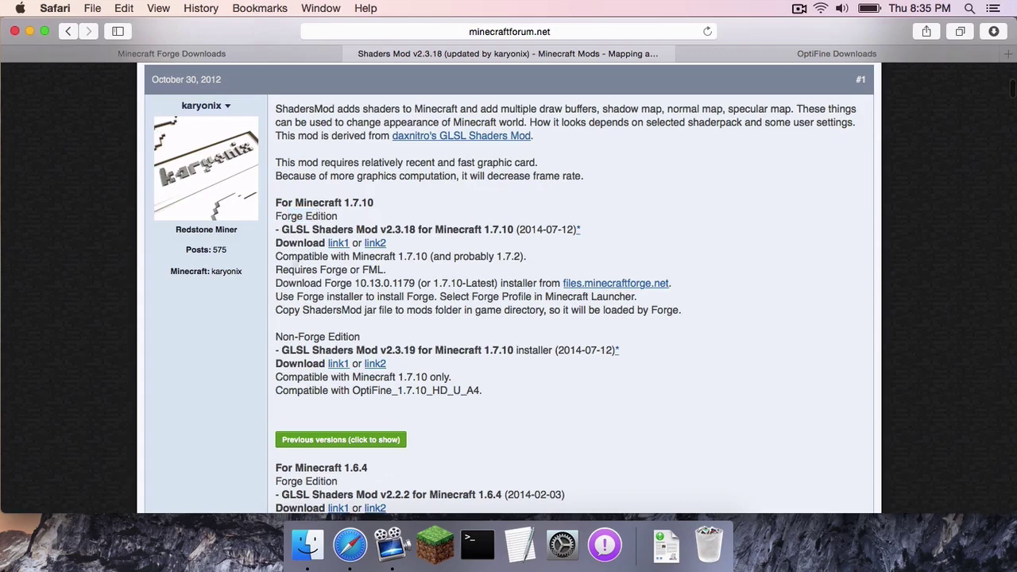
left_click_drag(278, 334, 326, 337)
left_click(326, 338)
Step: Minimize the browser and check the downloaded Forge installer, ShadersModCore and OptiFine jar files on the desktop
left_click(29, 31)
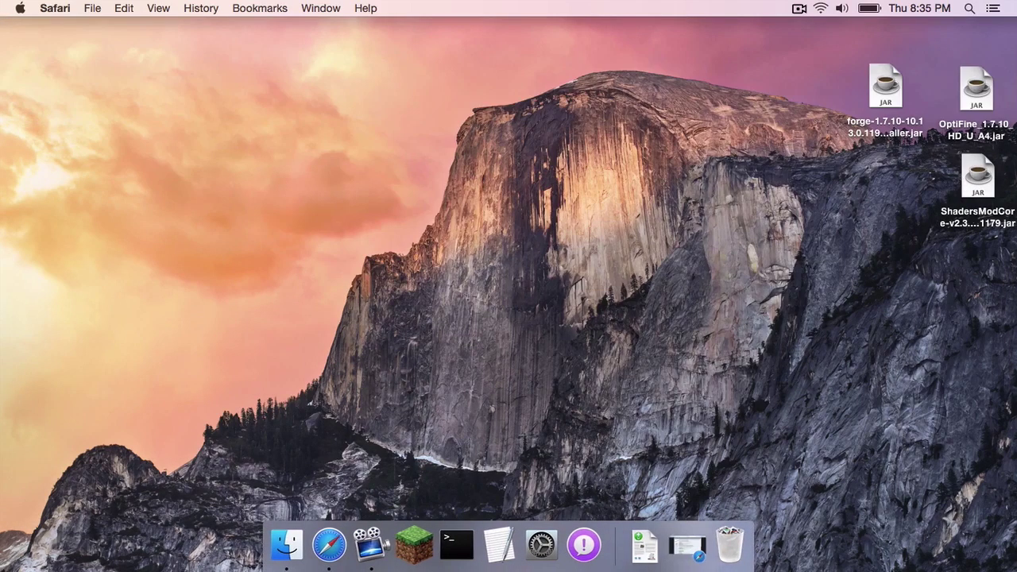
left_click_drag(885, 87, 887, 179)
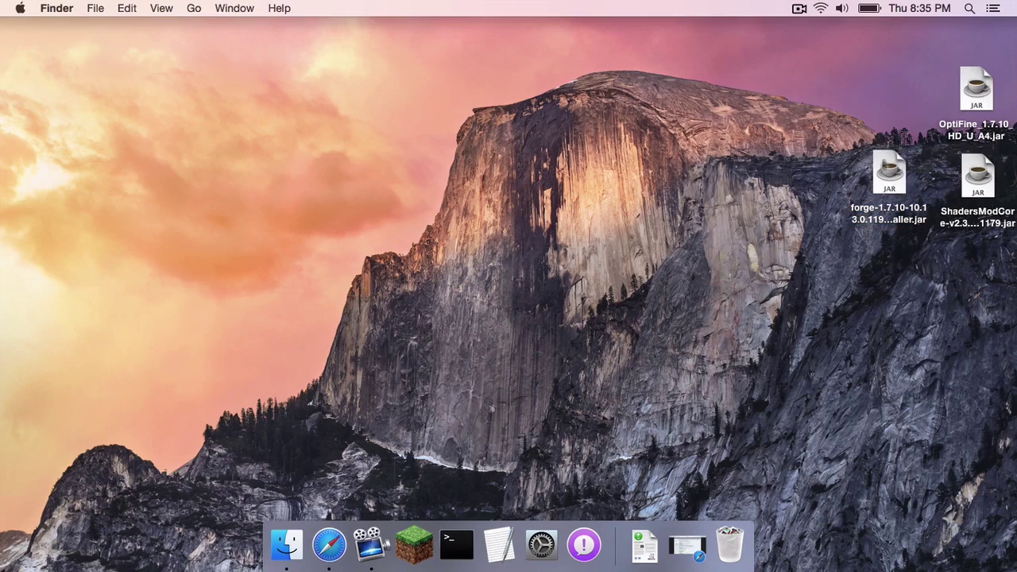
left_click(887, 179)
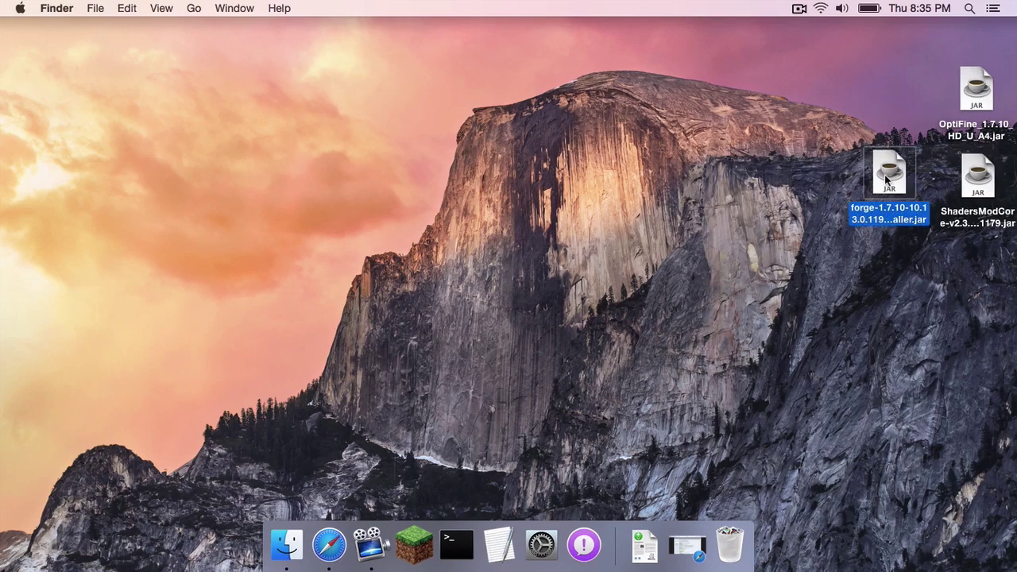
left_click(991, 174)
left_click(968, 90)
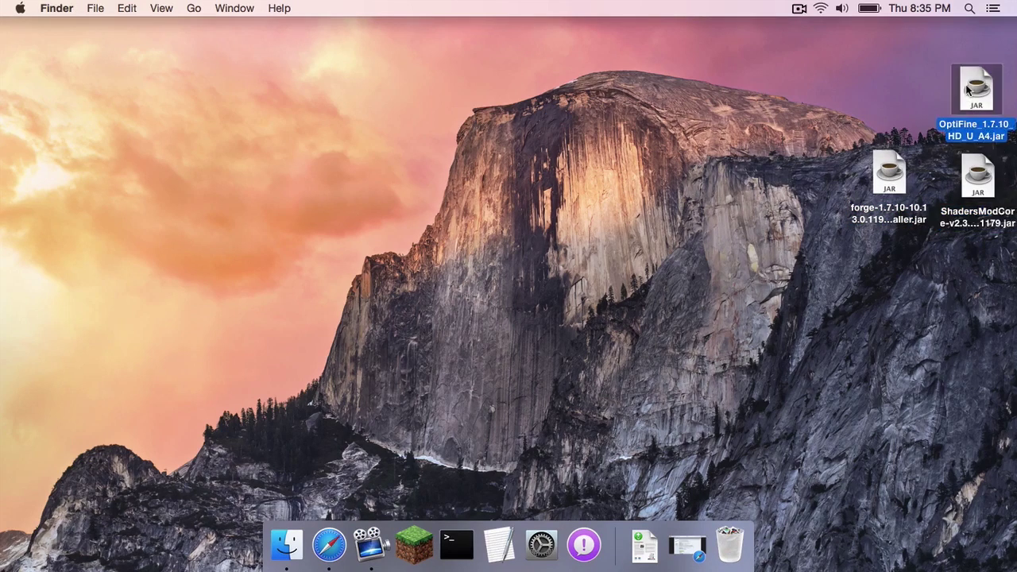
left_click(848, 120)
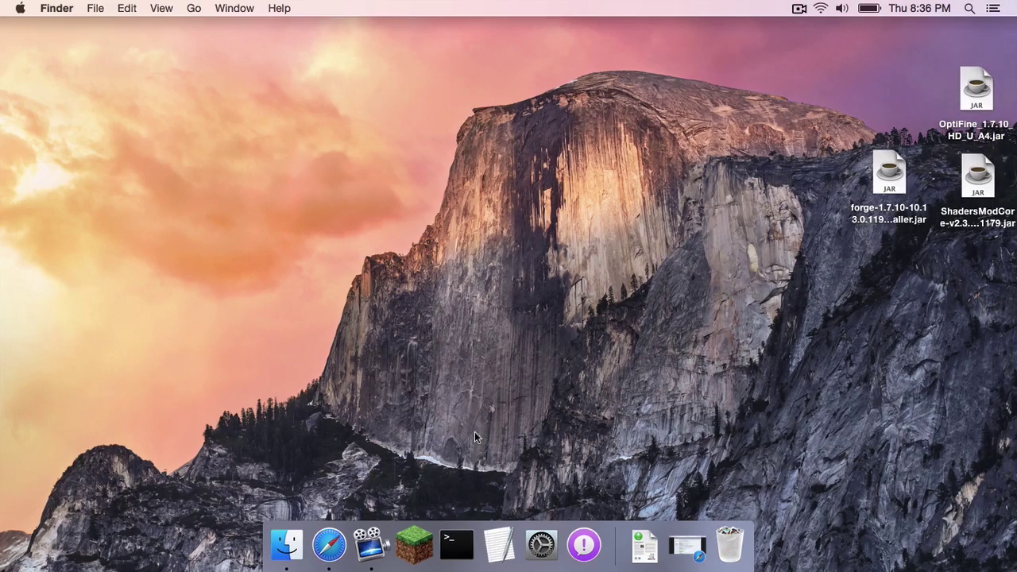
Step: Open the Minecraft launcher and create a profile named 1.7.10 that uses version release 1.7.10
left_click(425, 543)
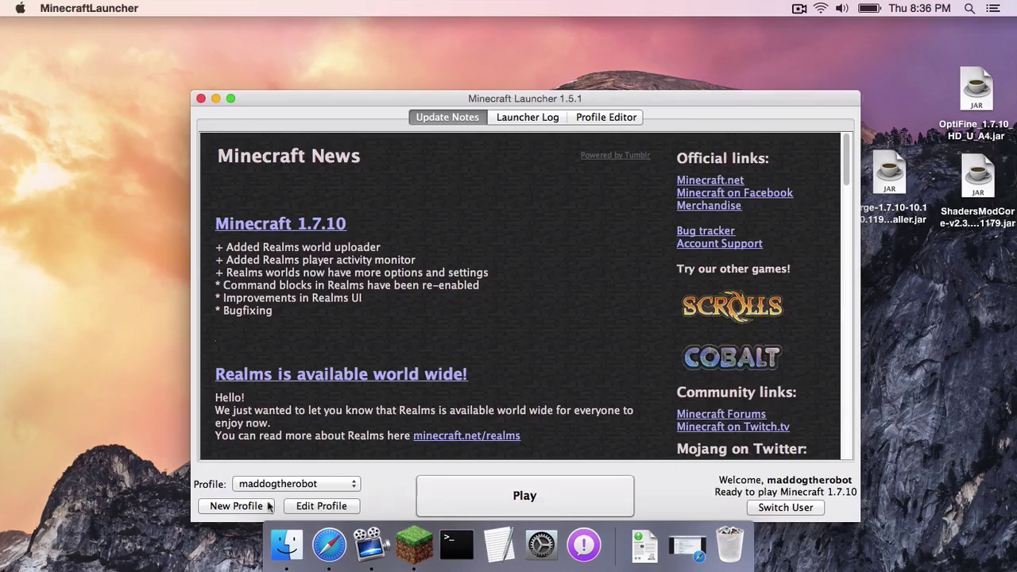
left_click(258, 508)
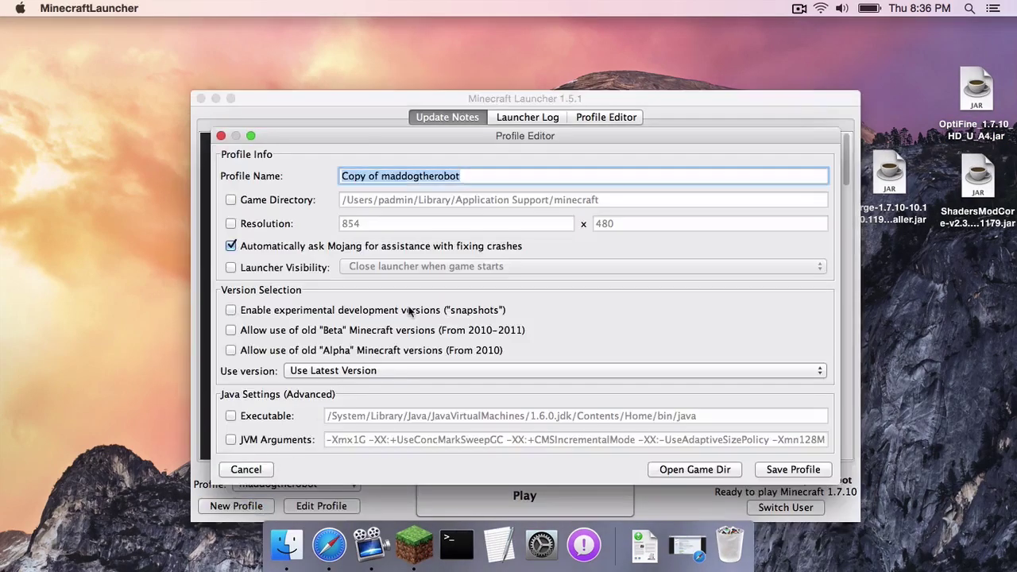
type("1.7.1")
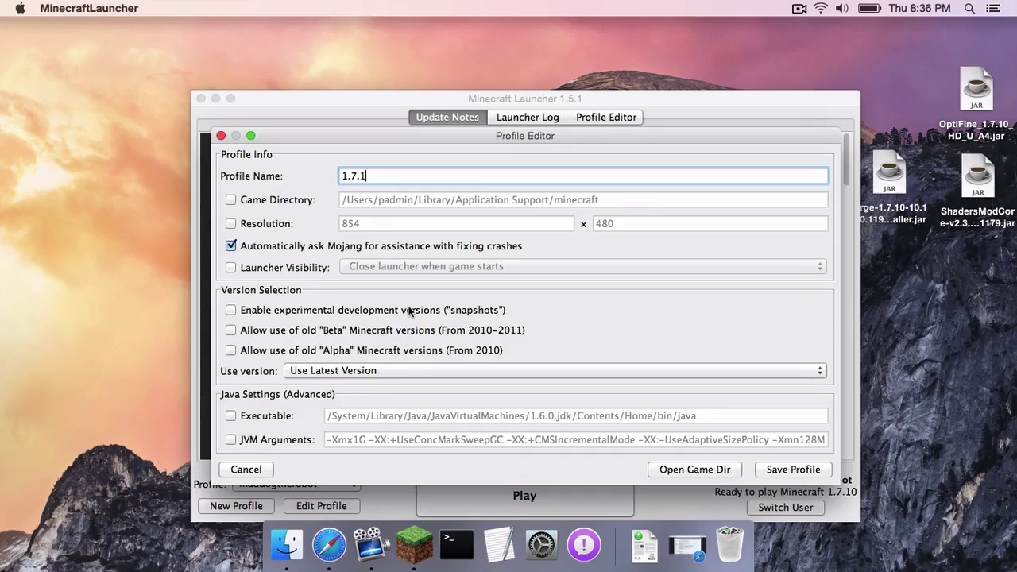
type("0")
left_click(358, 370)
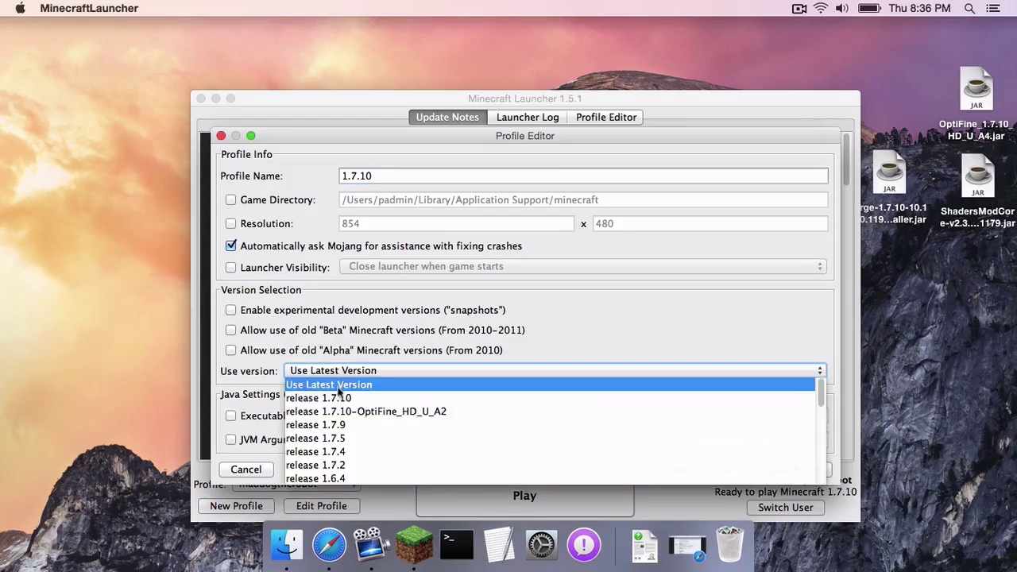
left_click(335, 401)
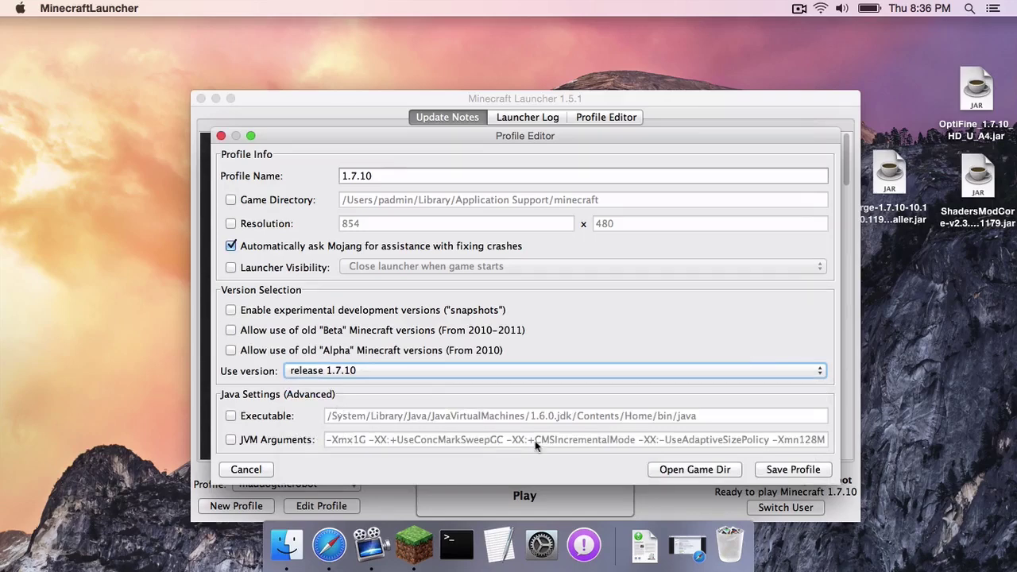
left_click(797, 472)
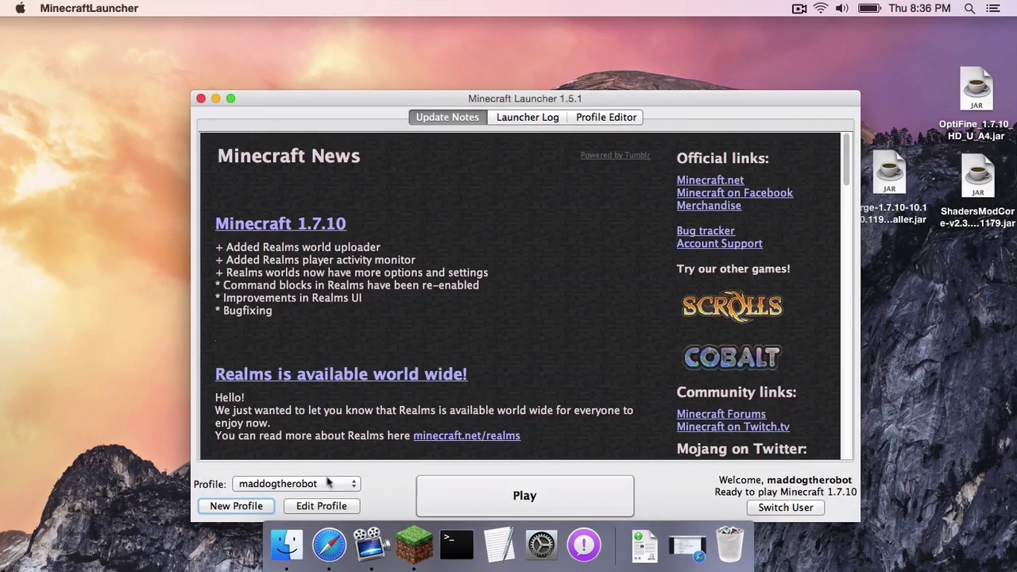
Step: Launch Minecraft once with the 1.7.10 profile and quit the game from its title screen
left_click(292, 484)
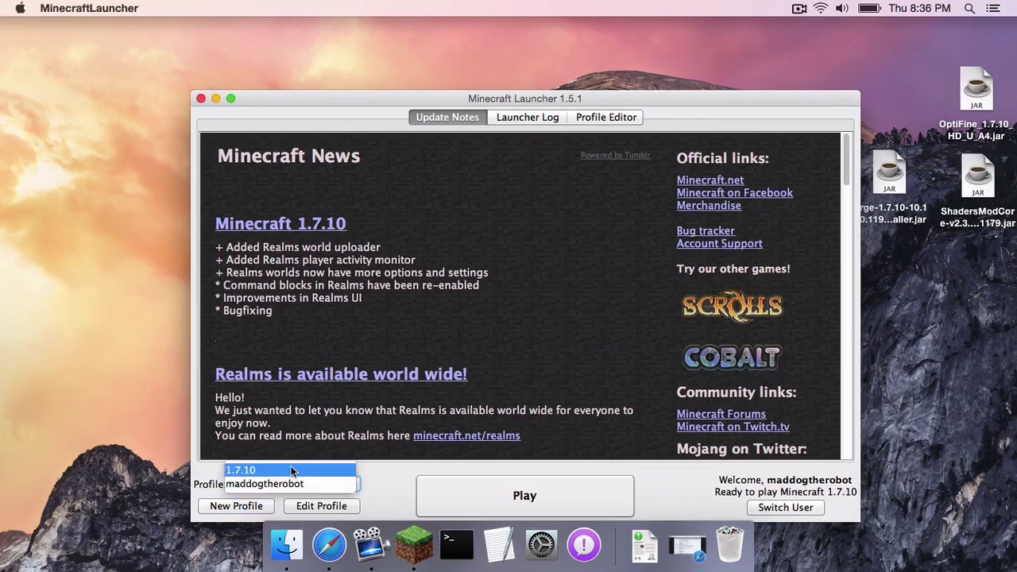
left_click(293, 468)
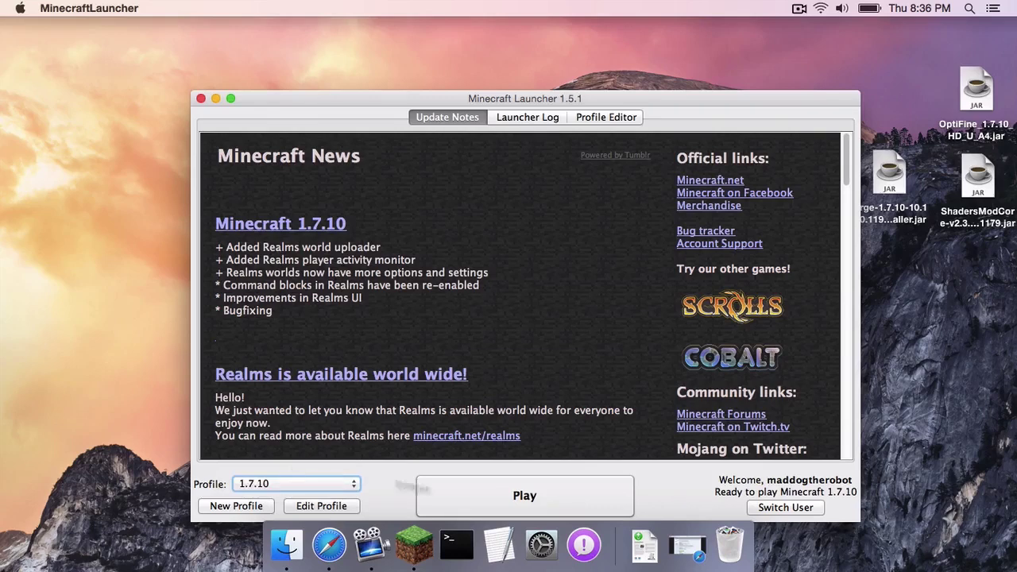
left_click(543, 498)
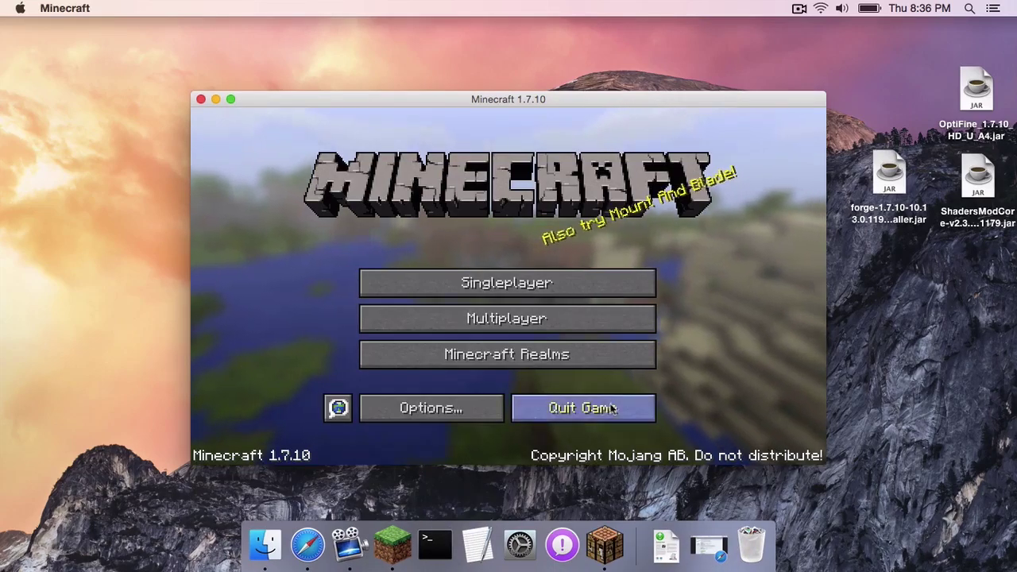
left_click(582, 408)
Step: Run the Forge 1.7.10 installer from the desktop with the Install client option and move the installer file to the Trash
left_click_drag(899, 183, 777, 183)
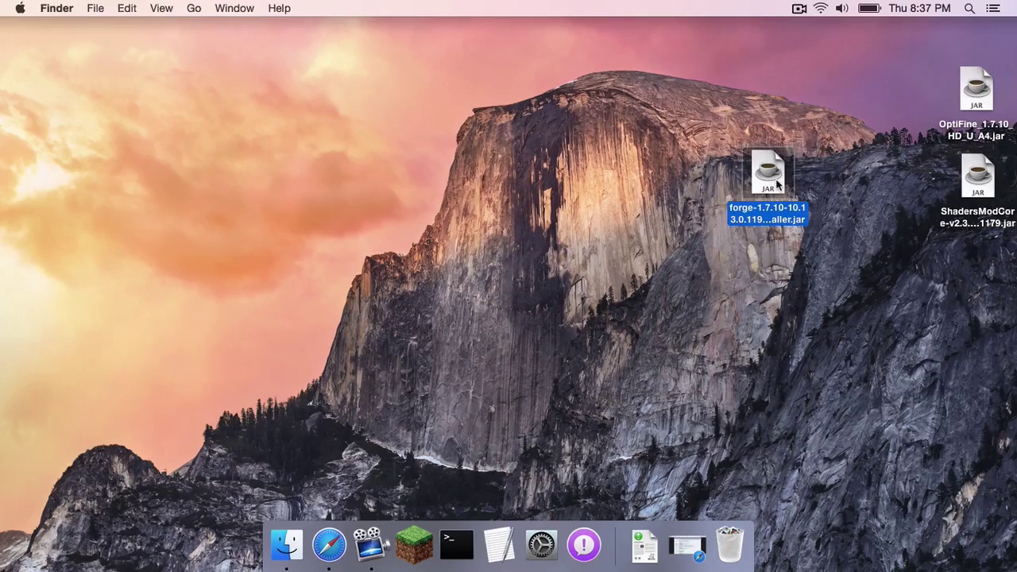
double_click(778, 184)
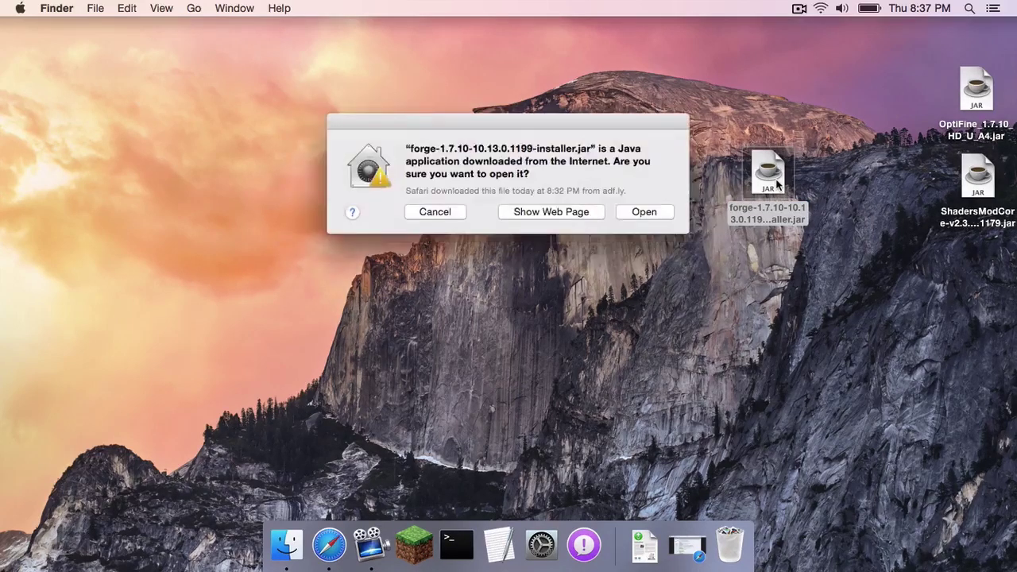
left_click(646, 212)
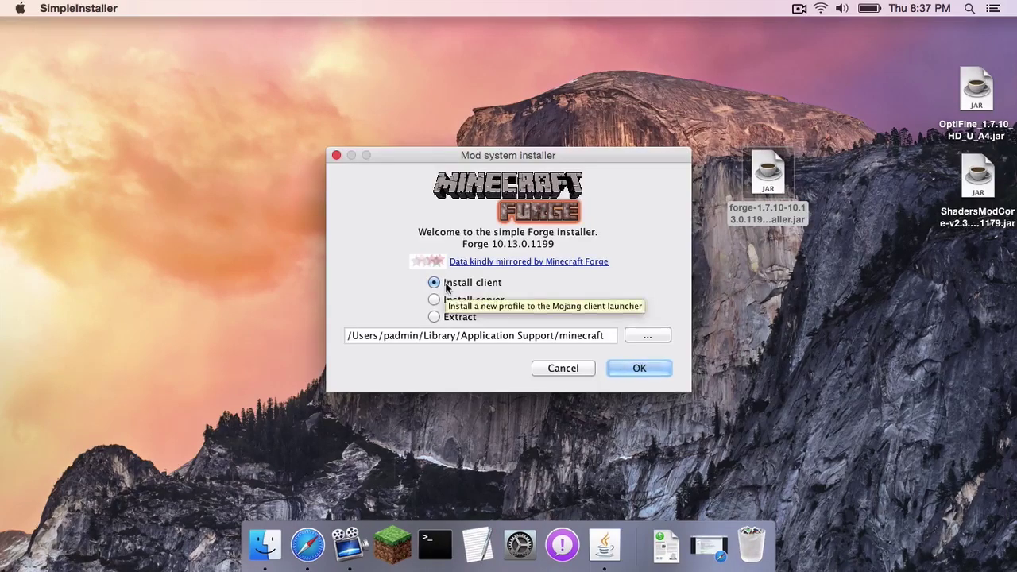
left_click(657, 370)
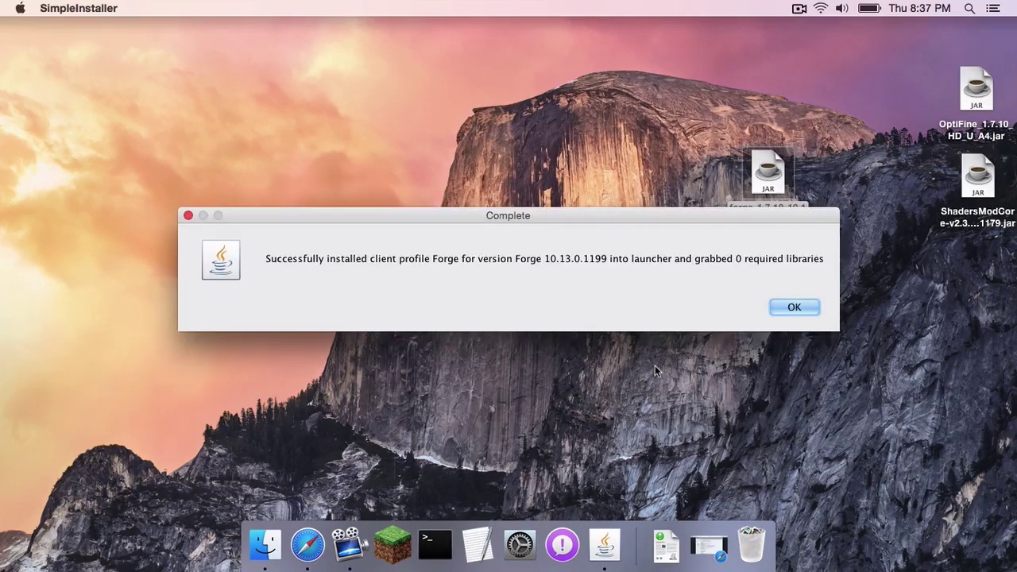
key("Return")
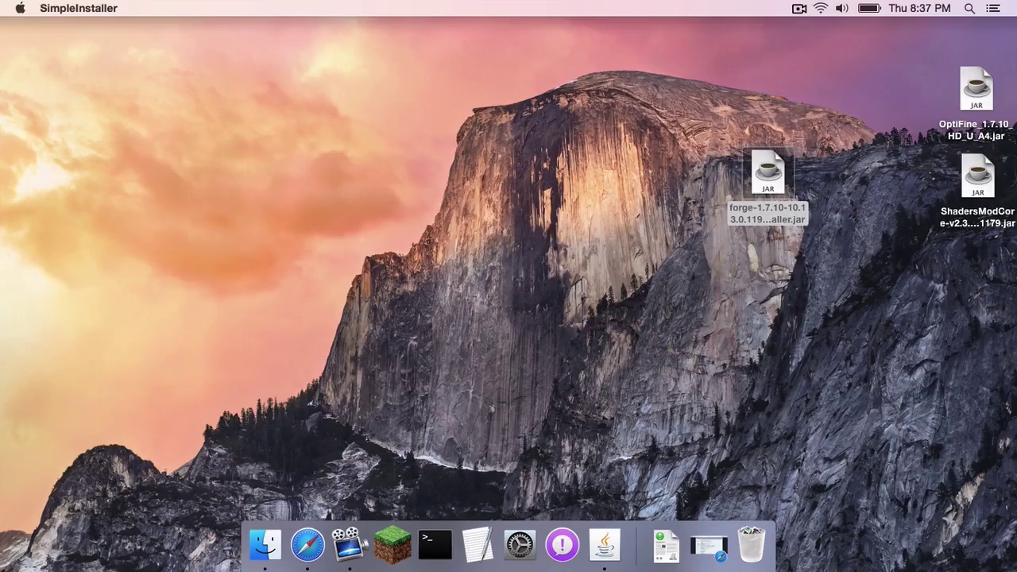
left_click_drag(768, 178, 752, 544)
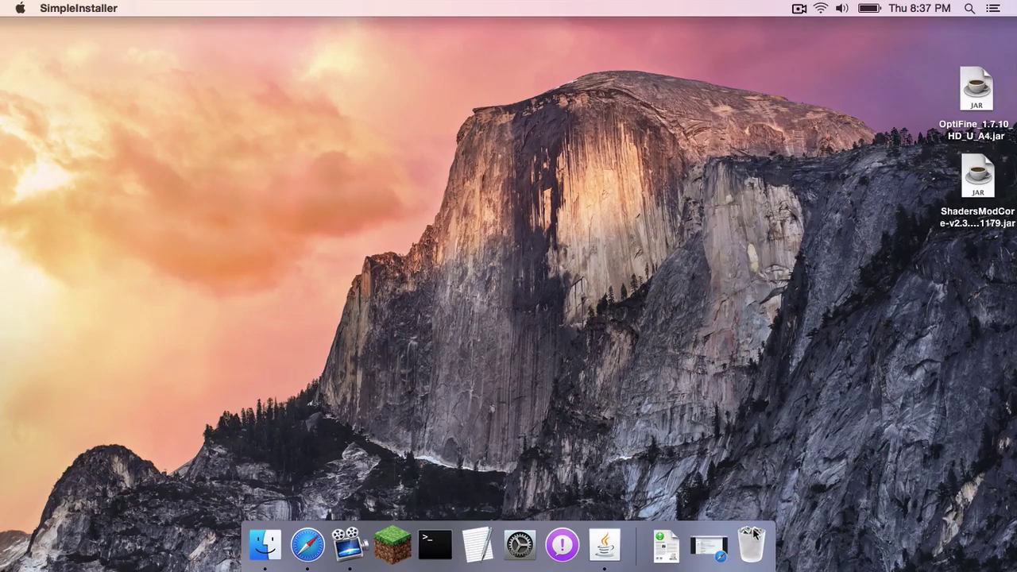
Step: Reopen the Minecraft launcher, start the game once with the Forge profile and quit it
left_click(402, 540)
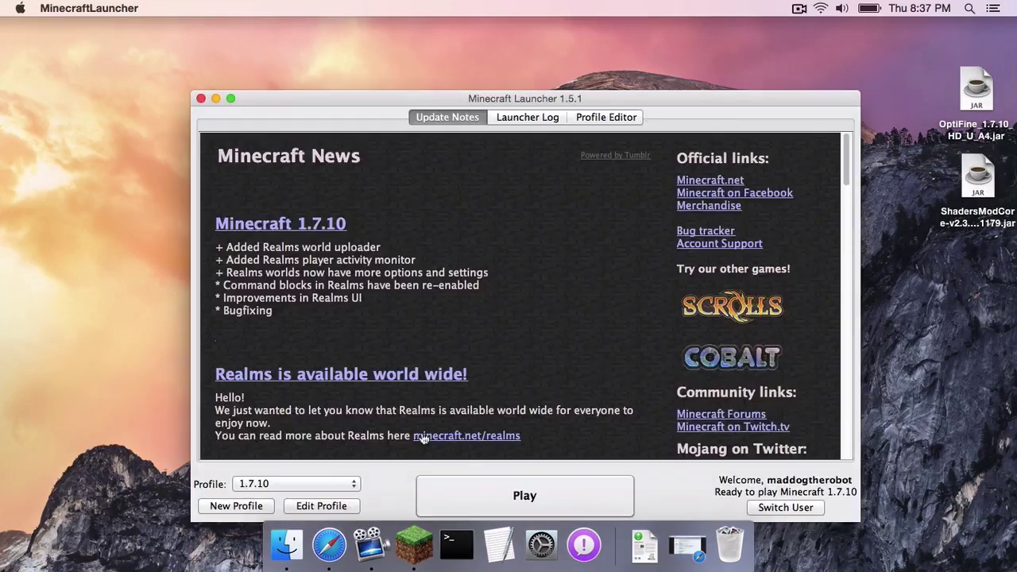
left_click(310, 486)
left_click(299, 497)
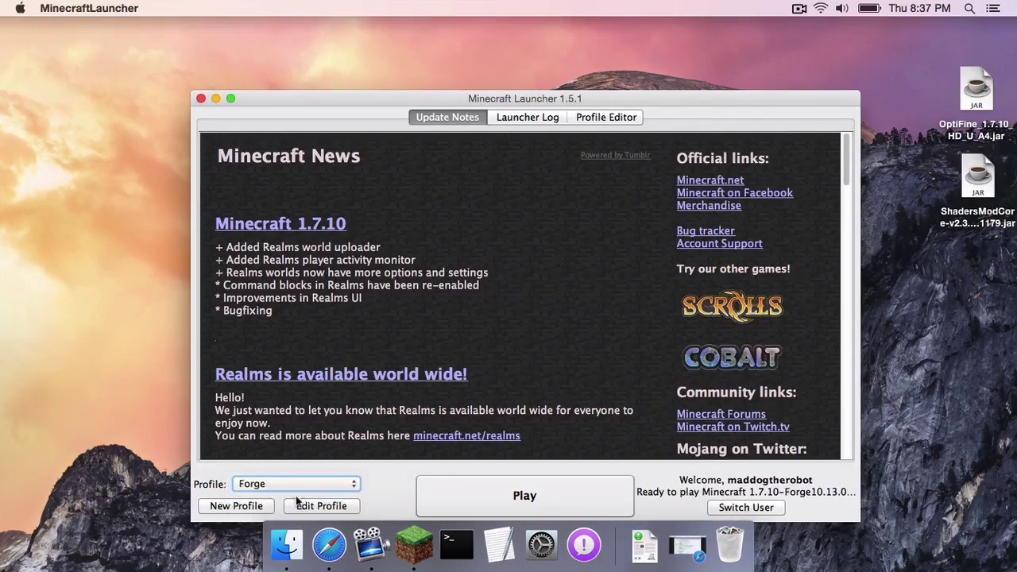
left_click(546, 493)
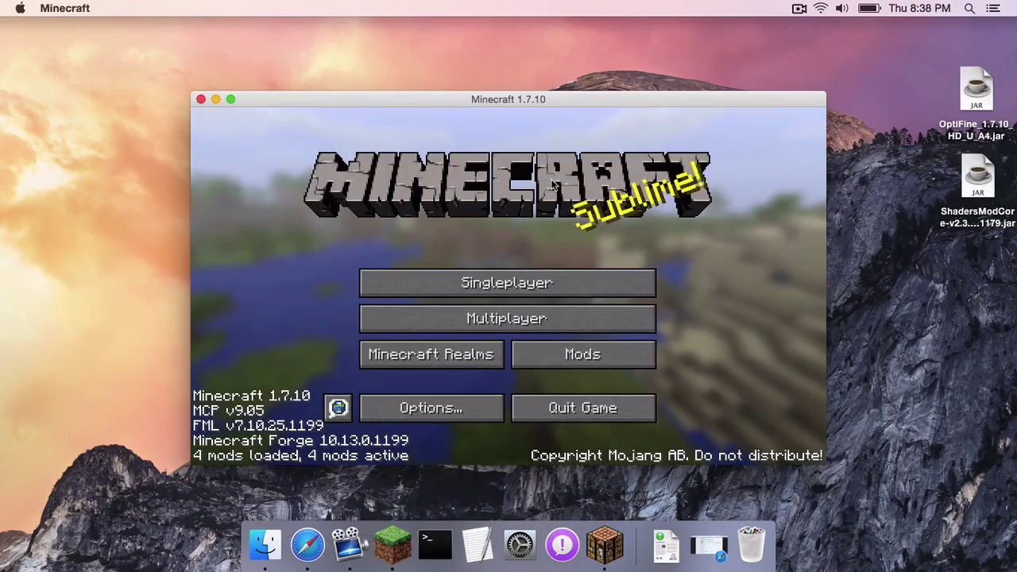
left_click(554, 396)
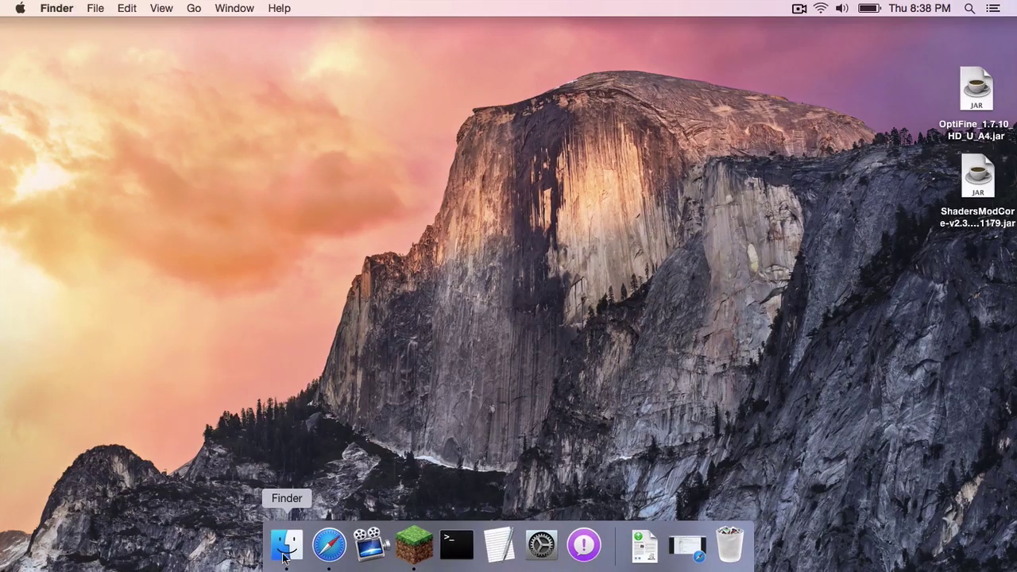
Step: Open a Finder window and go to the user's Library folder
left_click(286, 545)
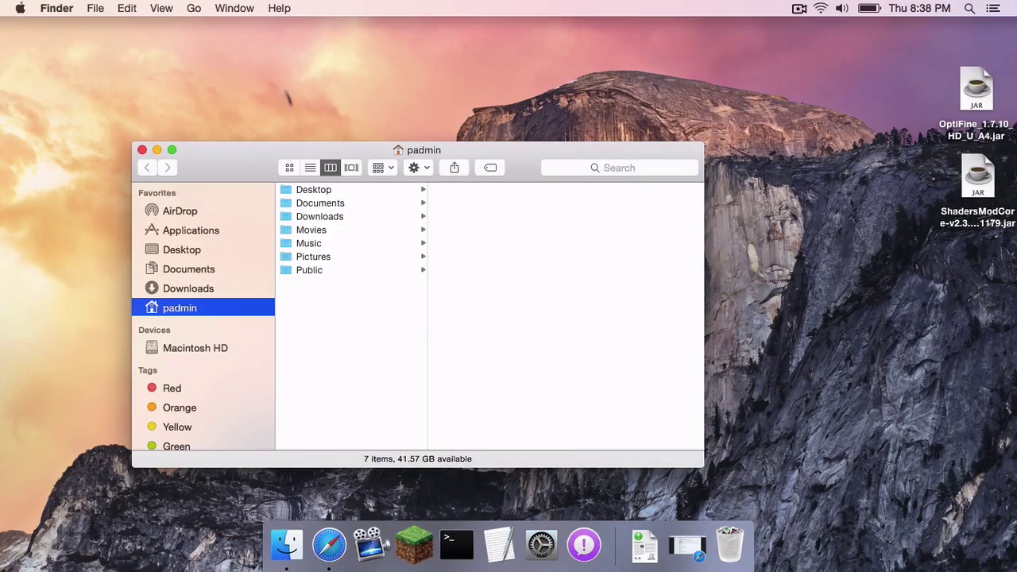
left_click(195, 9)
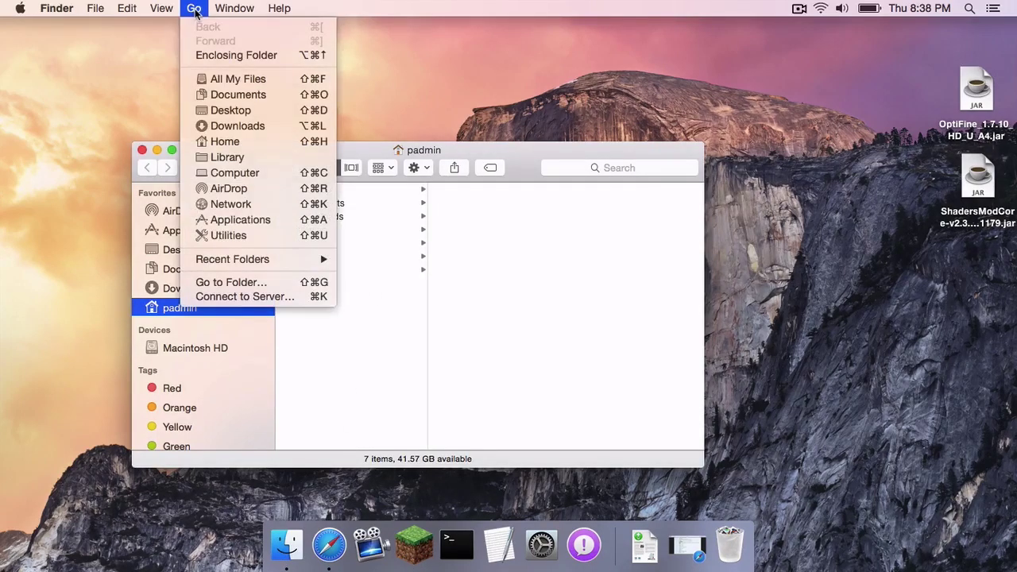
left_click(228, 158)
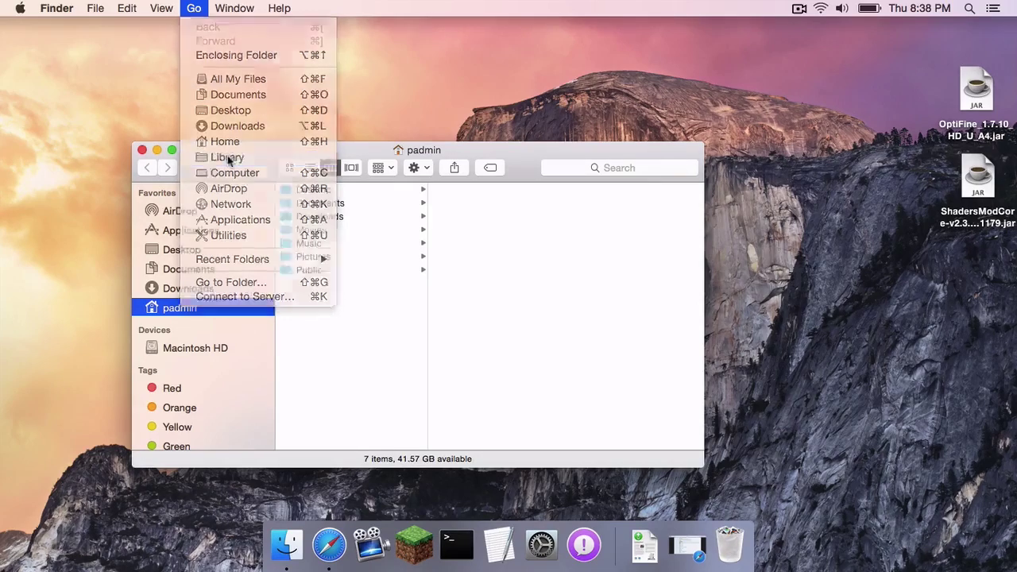
Step: Open the mods folder inside the minecraft folder under Application Support
left_click(472, 206)
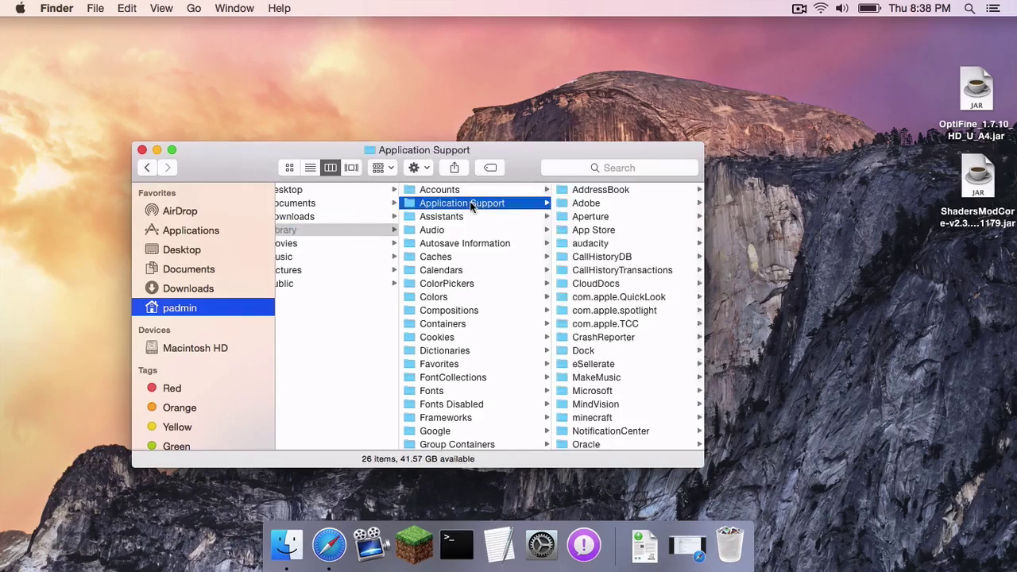
scroll(590, 348, "down", 4)
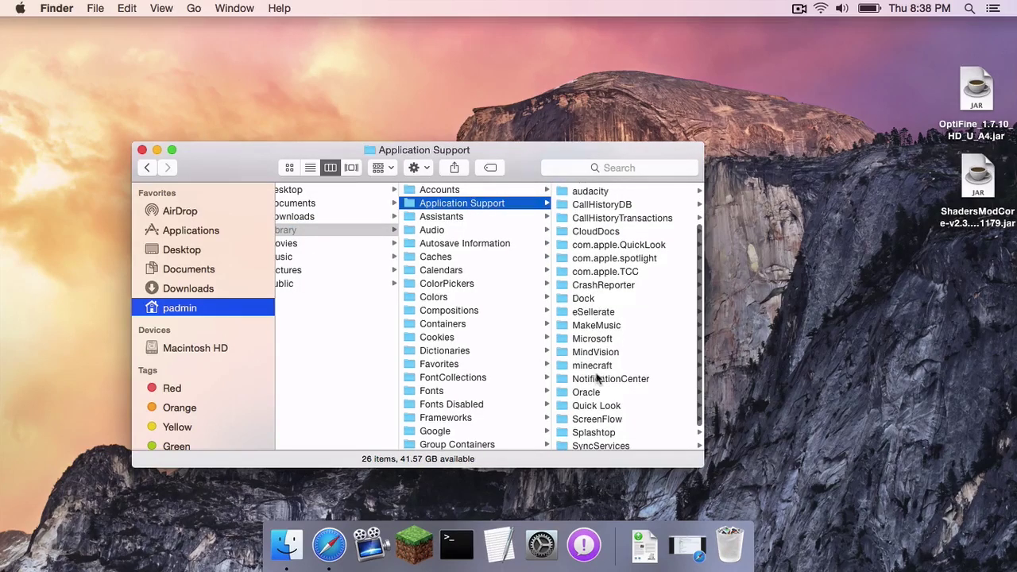
left_click(596, 365)
scroll(632, 254, "down", 1)
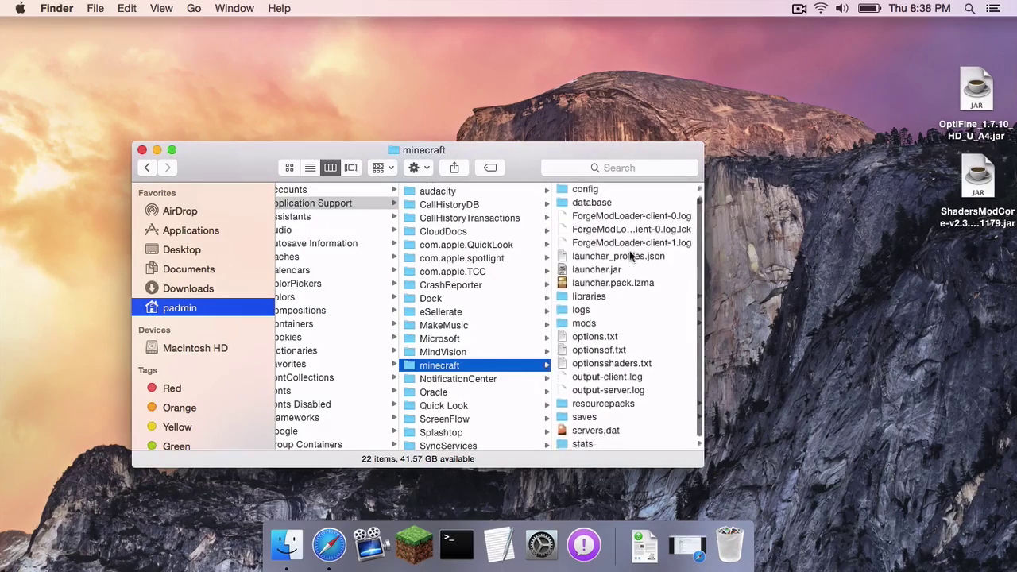
left_click(598, 322)
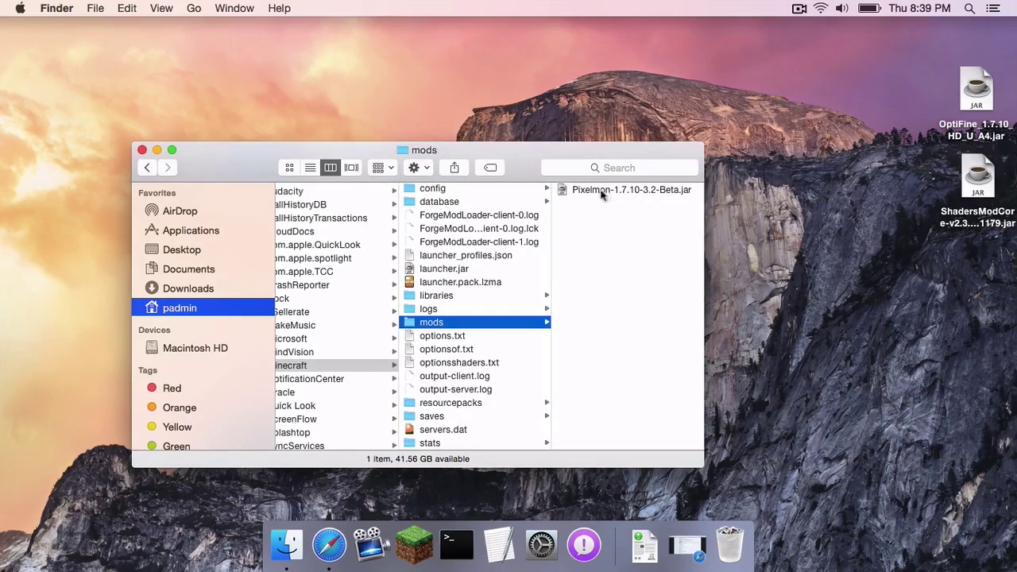
Step: Move the old Pixelmon-1.7.10-3.2-Beta.jar file from the mods folder to the Trash
right_click(648, 190)
key("Down")
key("Down")
key("Down")
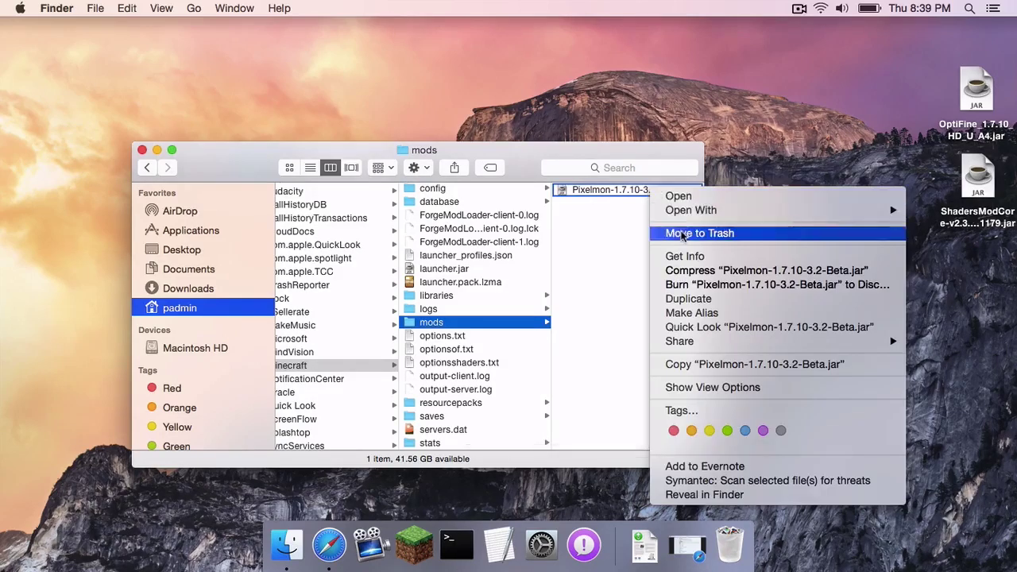
key("Return")
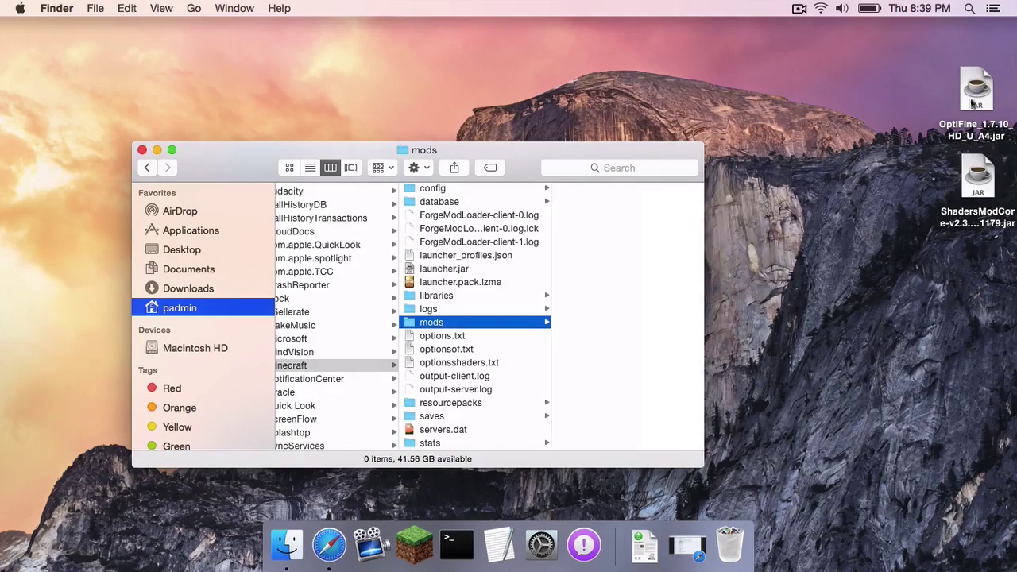
Step: Move the OptiFine 1.7.10 and ShadersModCore jar files from the desktop into the mods folder and minimize the Finder window
left_click_drag(983, 90, 627, 237)
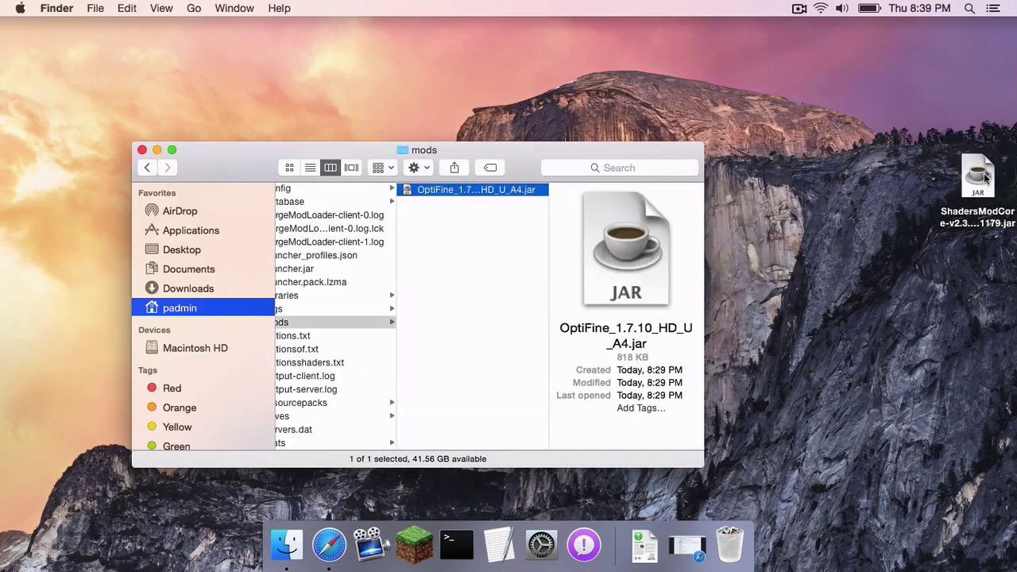
left_click_drag(987, 180, 477, 265)
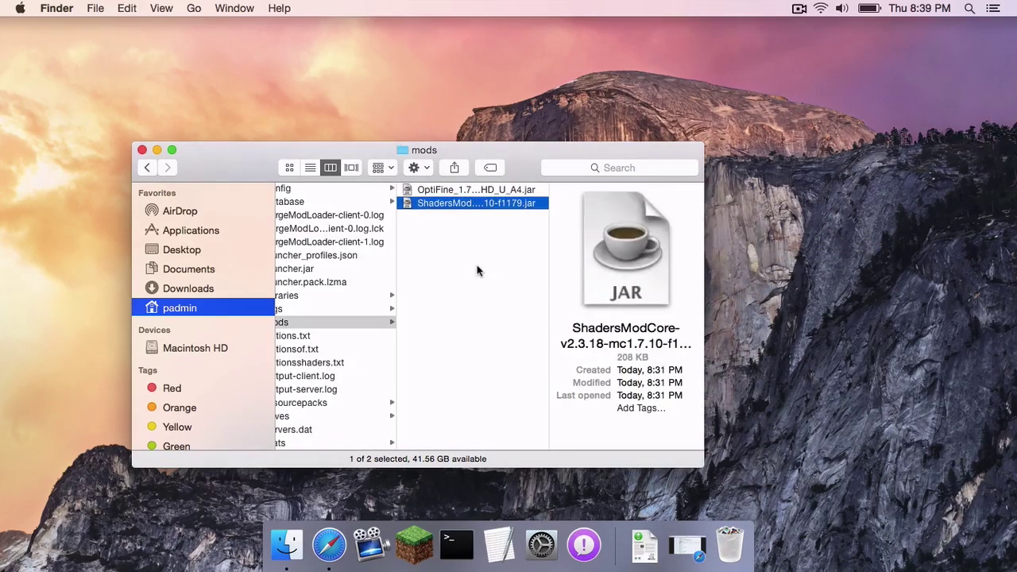
left_click(159, 150)
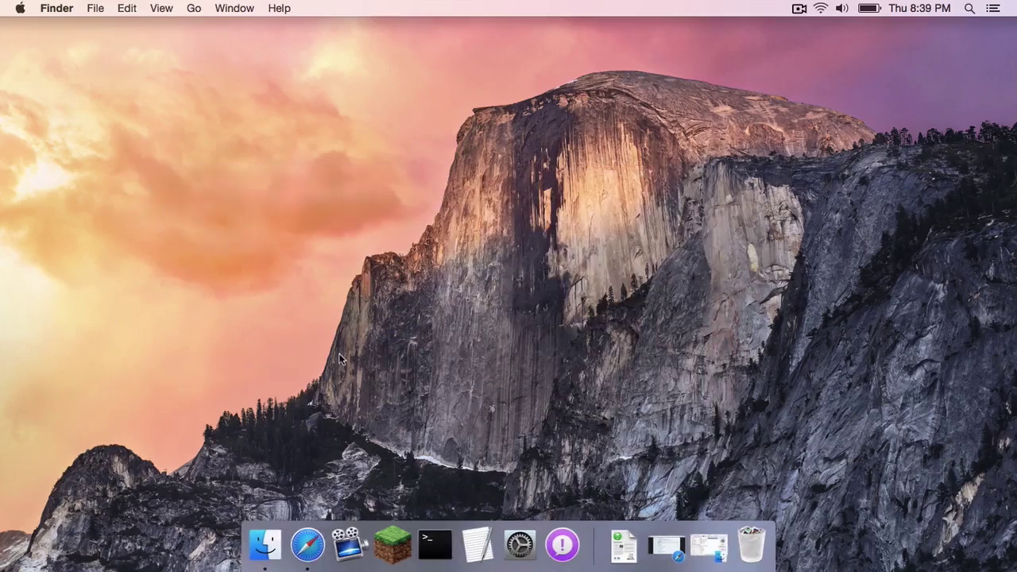
Step: Open the Minecraft launcher and start the game with the Forge profile
left_click(395, 543)
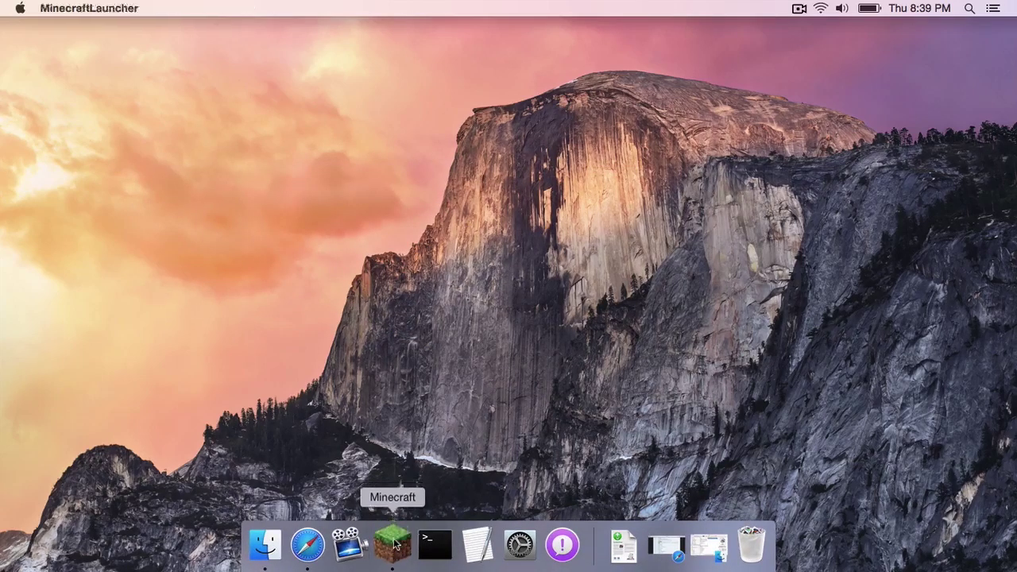
left_click(393, 543)
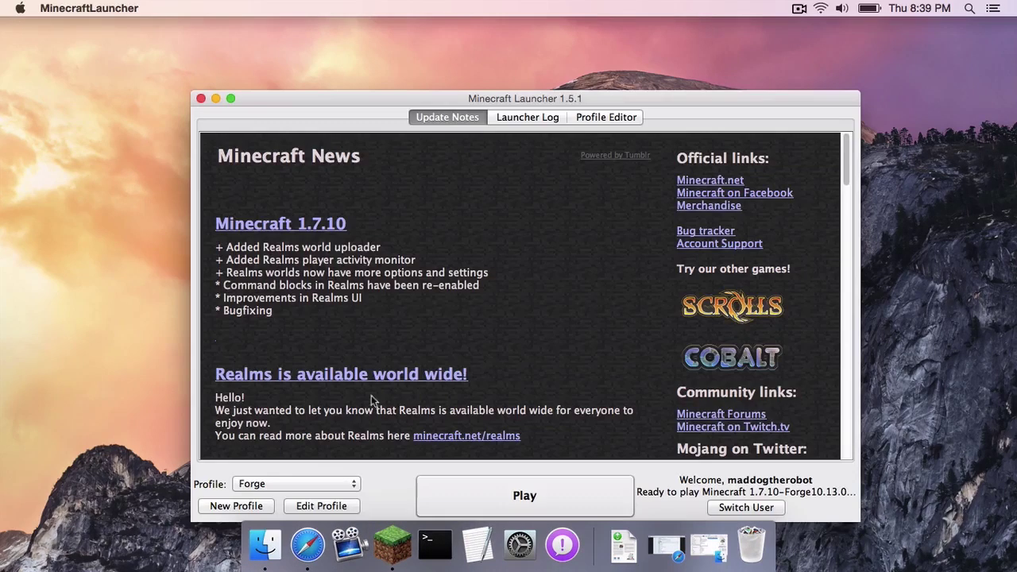
left_click(560, 496)
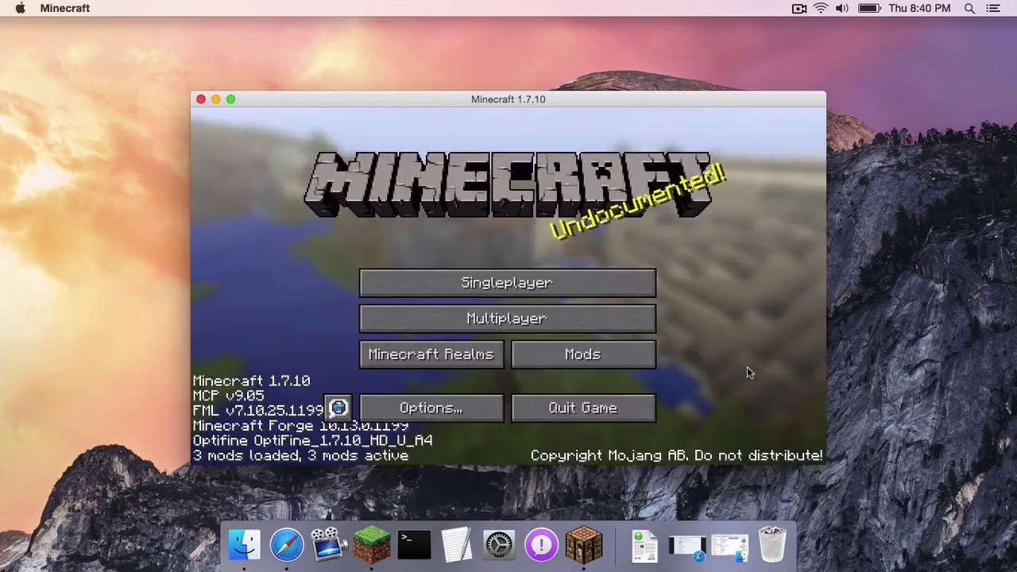
Step: Check the Shaders and Video Settings screens in the game options, then return to the title screen and quit the game
left_click(445, 405)
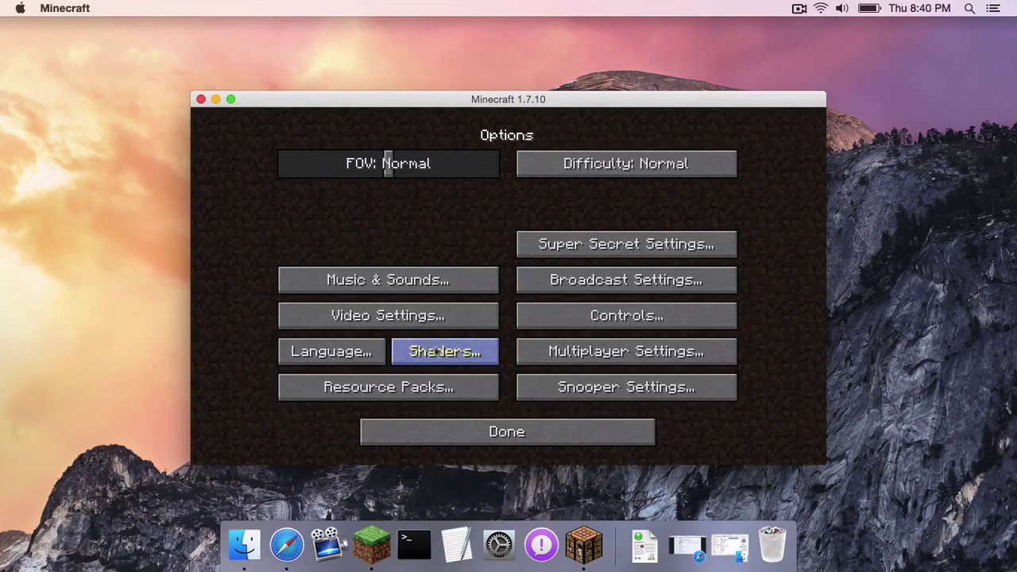
left_click(456, 359)
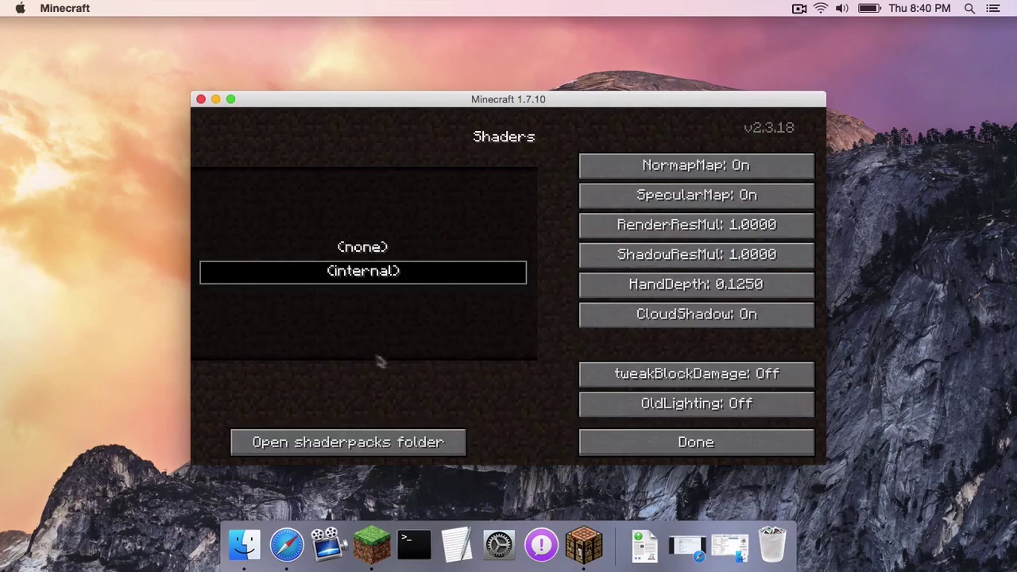
left_click(708, 443)
left_click(387, 316)
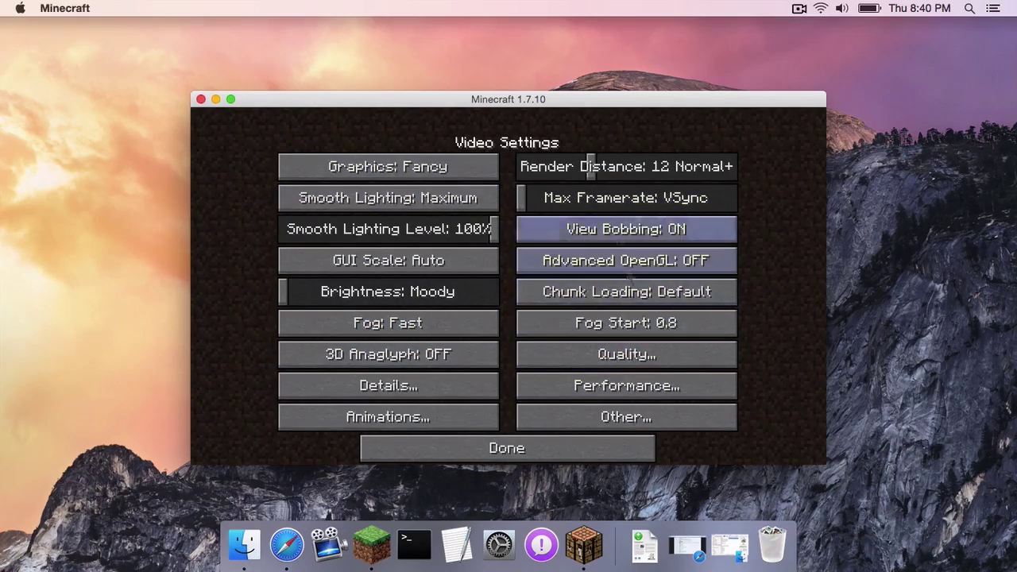
left_click(499, 450)
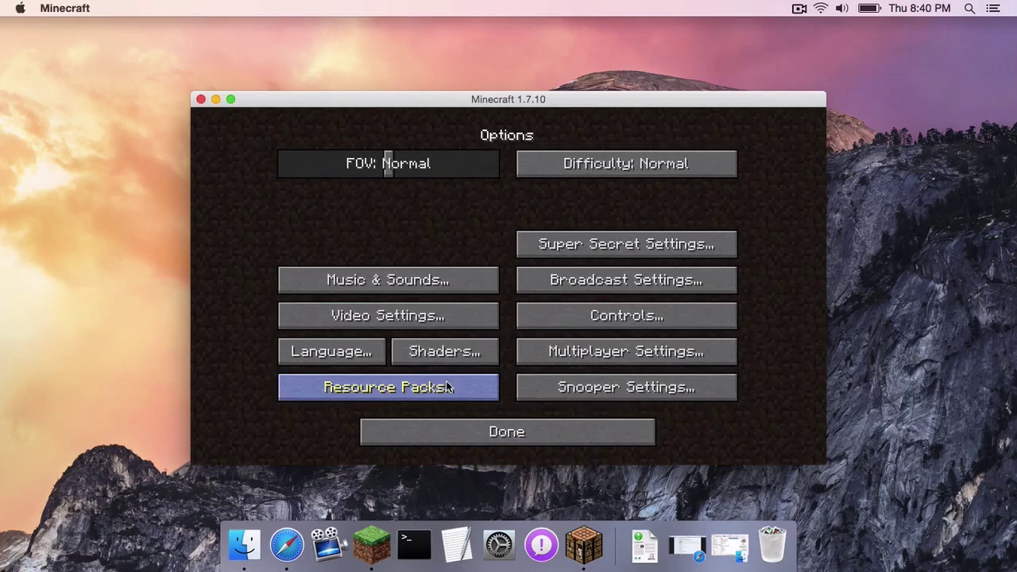
left_click(534, 444)
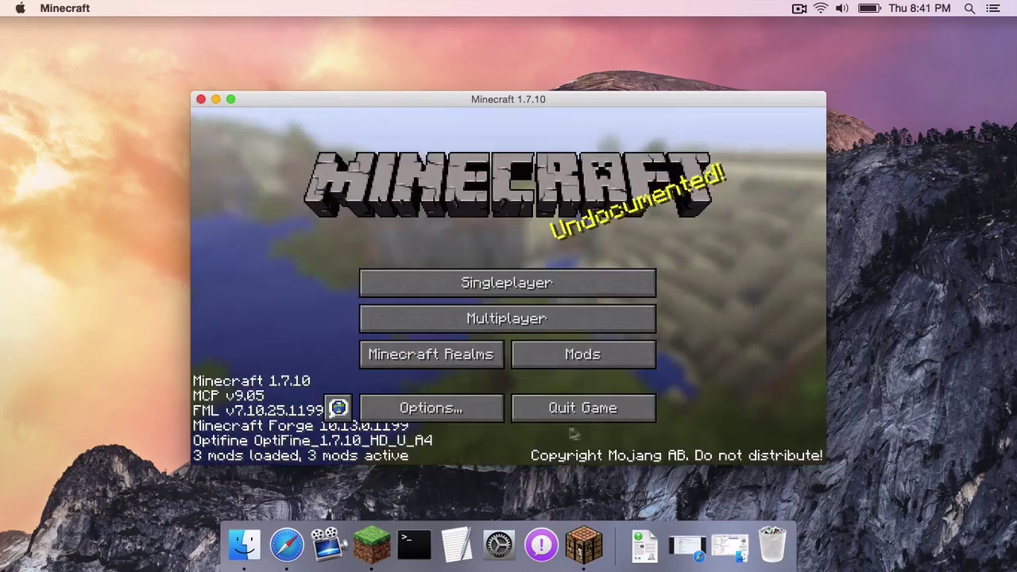
left_click(580, 409)
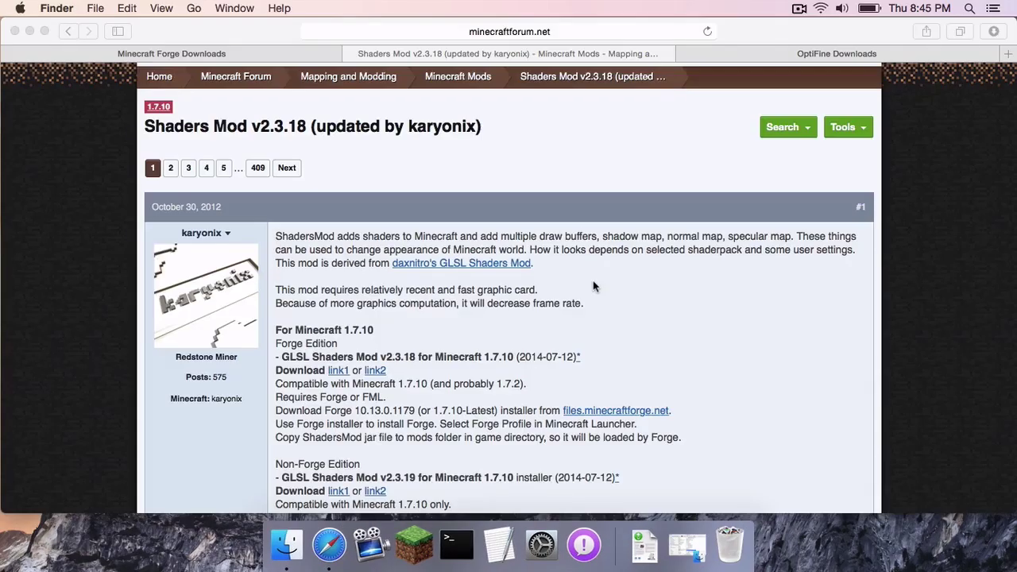
Step: Read the Shaderpacks list in the Shaders Mod forum thread, checking which packs are compatible with OS X and Intel graphics
scroll(593, 285, "down", 3)
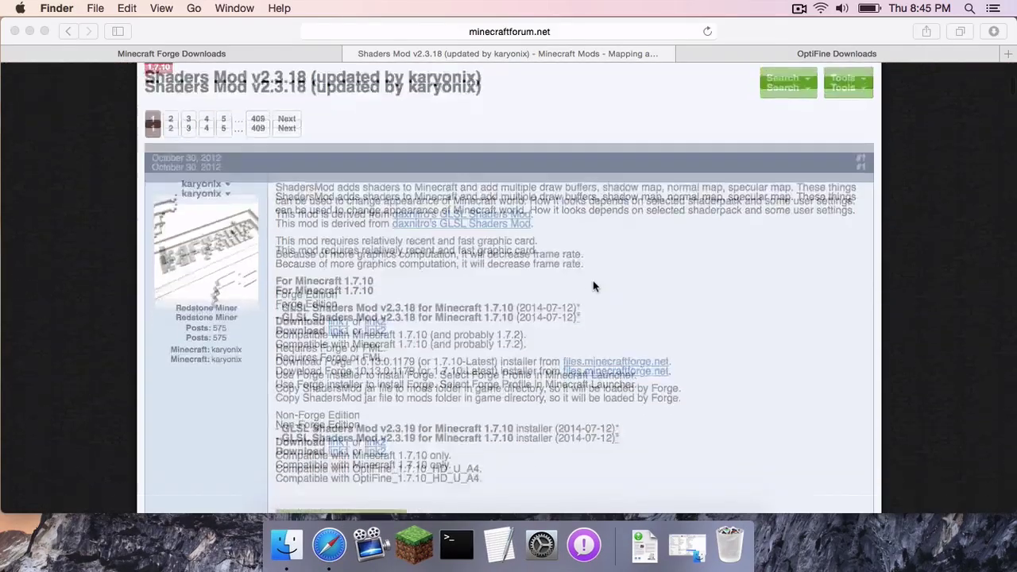
scroll(593, 284, "down", 15)
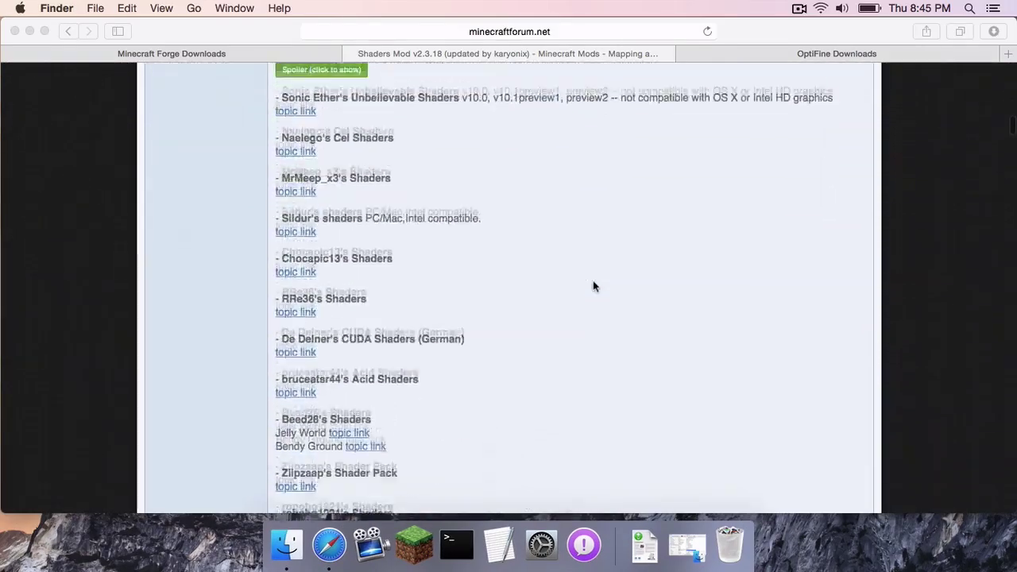
scroll(593, 286, "up", 5)
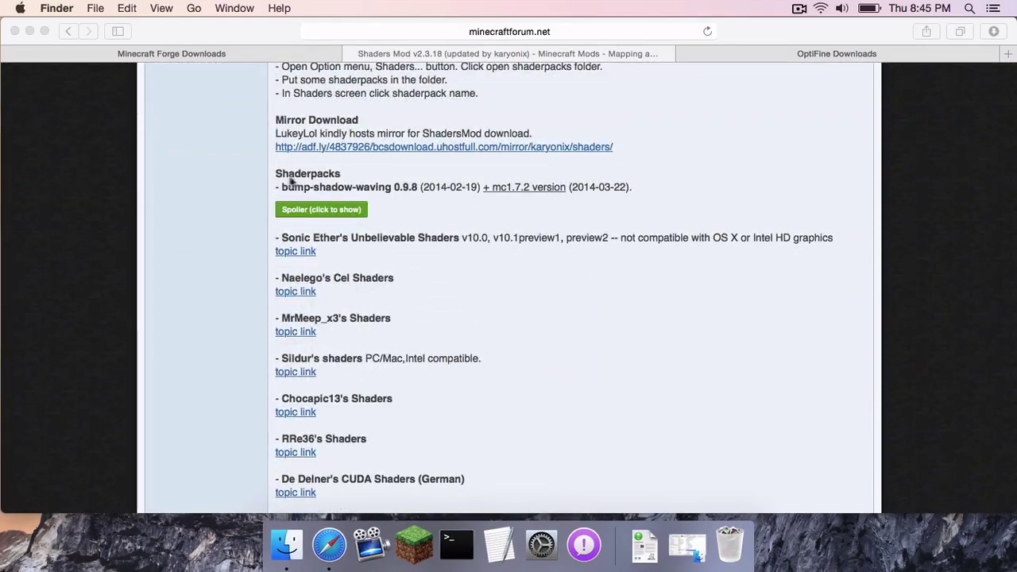
scroll(471, 287, "down", 2)
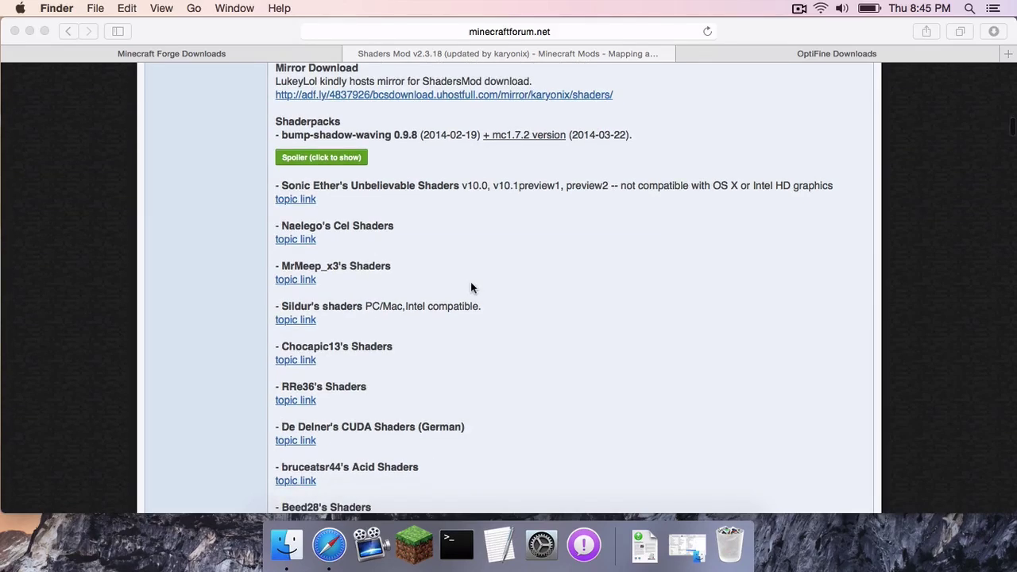
scroll(476, 282, "up", 2)
scroll(491, 270, "down", 3)
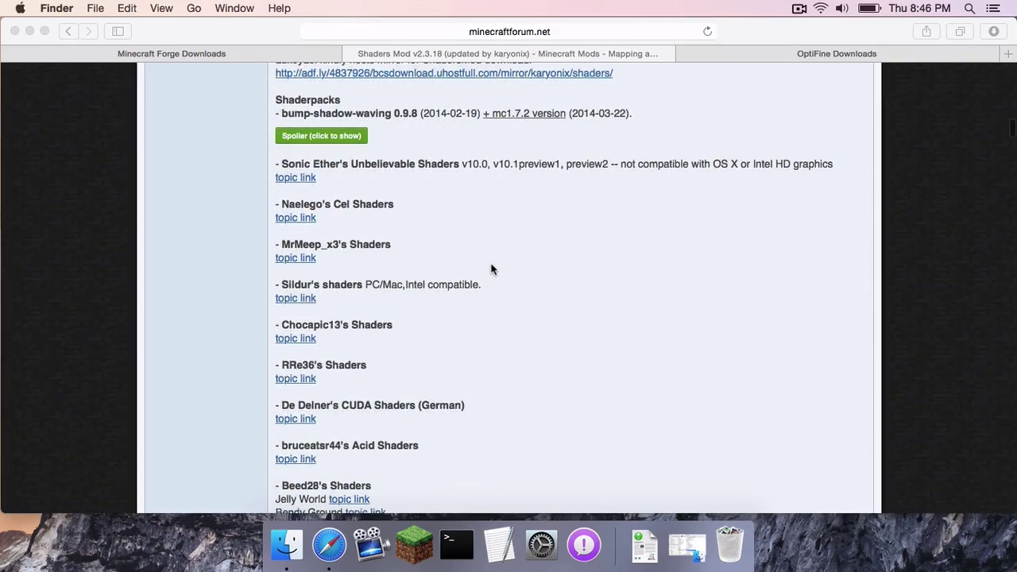
scroll(491, 269, "up", 1)
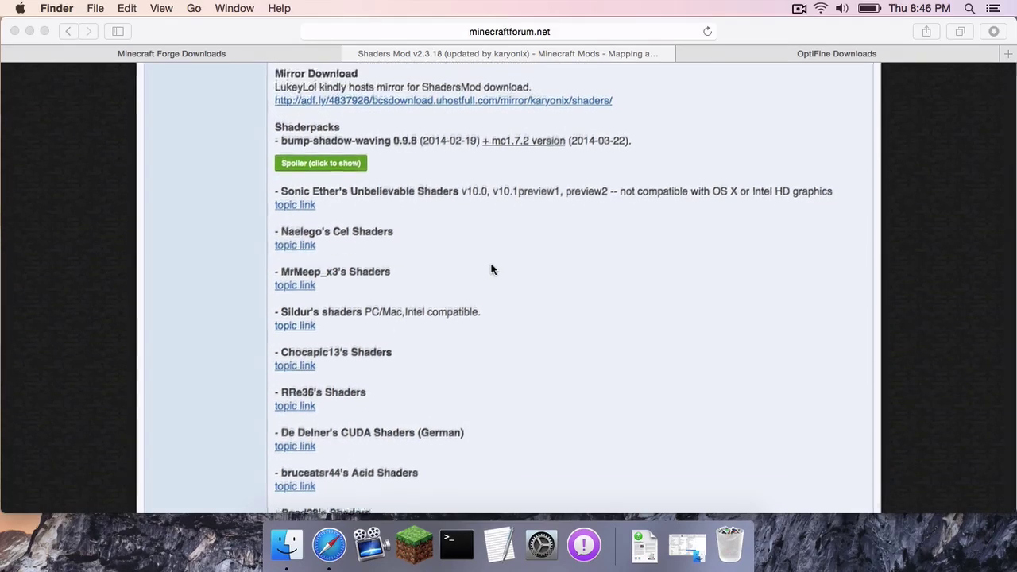
left_click(293, 193)
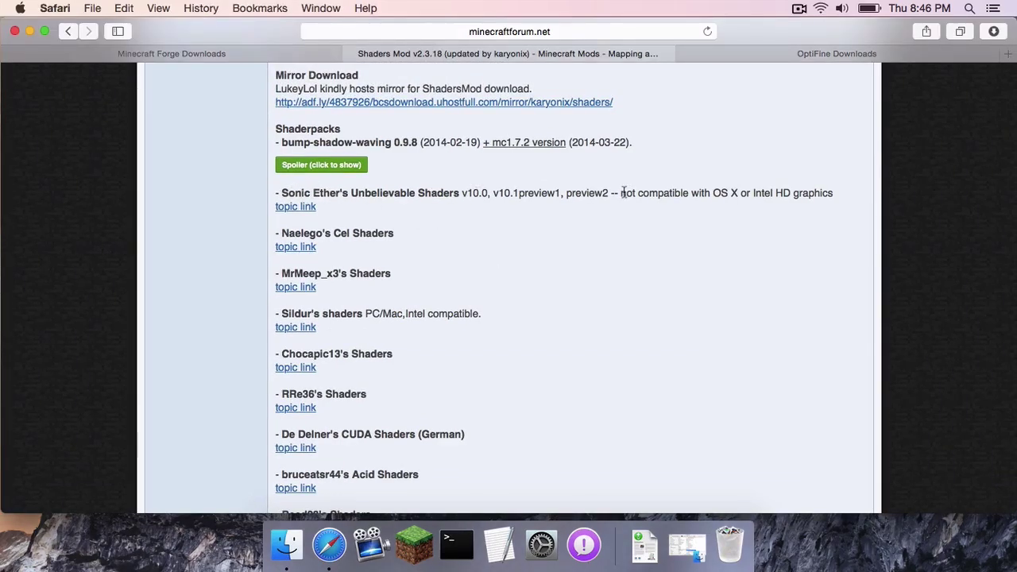
left_click_drag(624, 193, 800, 193)
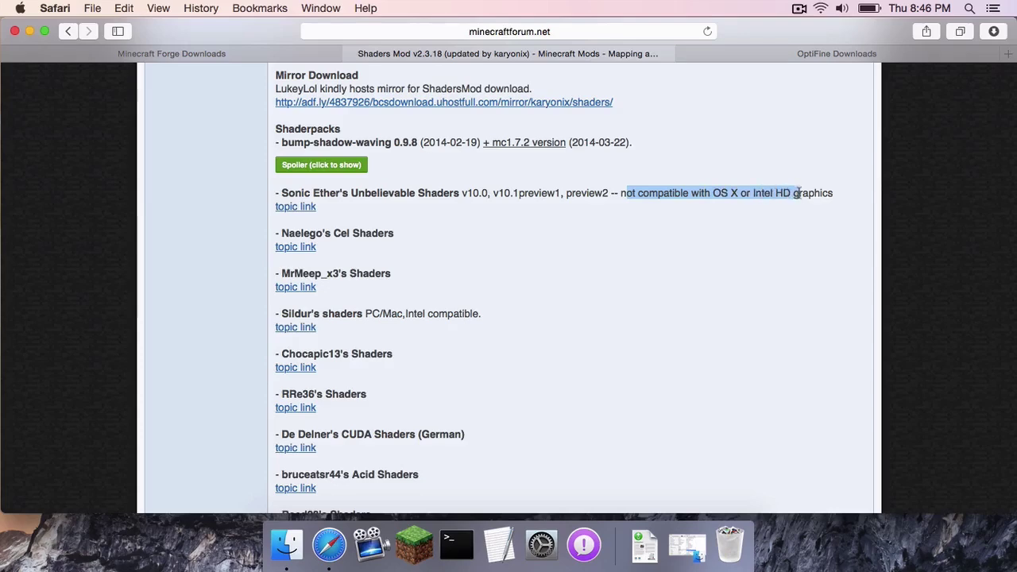
left_click(800, 193)
scroll(436, 249, "down", 3)
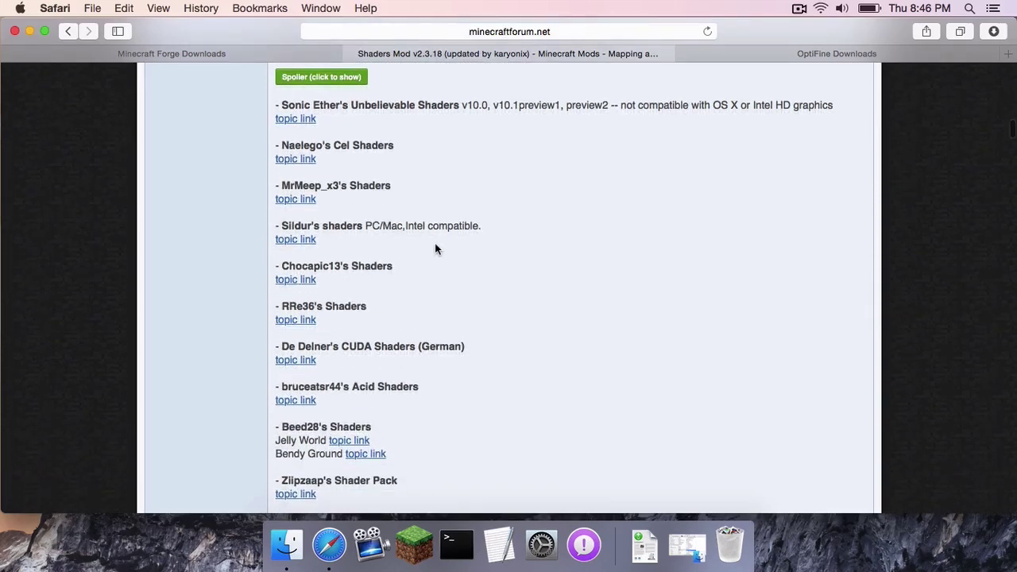
scroll(436, 250, "up", 1)
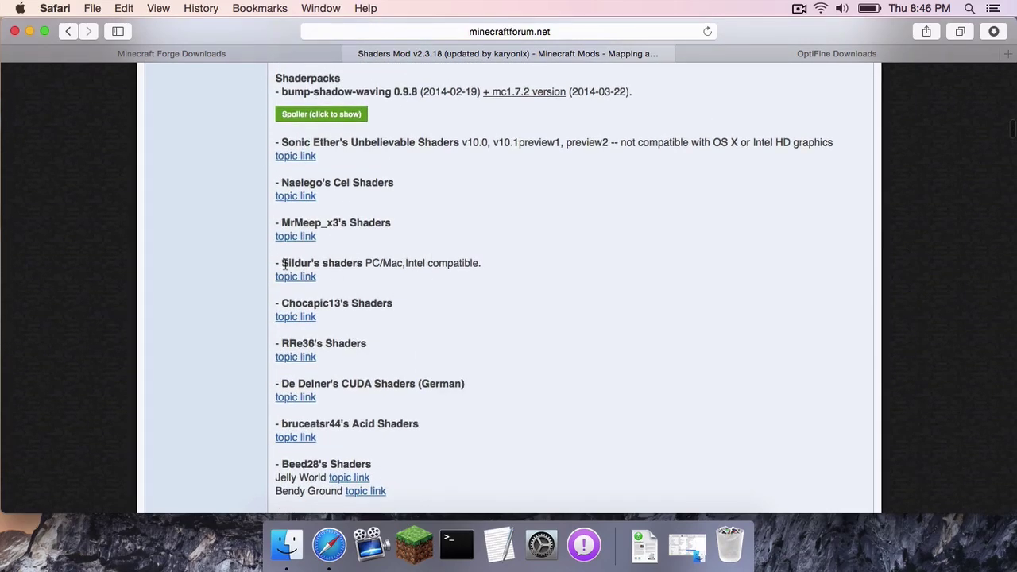
left_click_drag(284, 265, 435, 263)
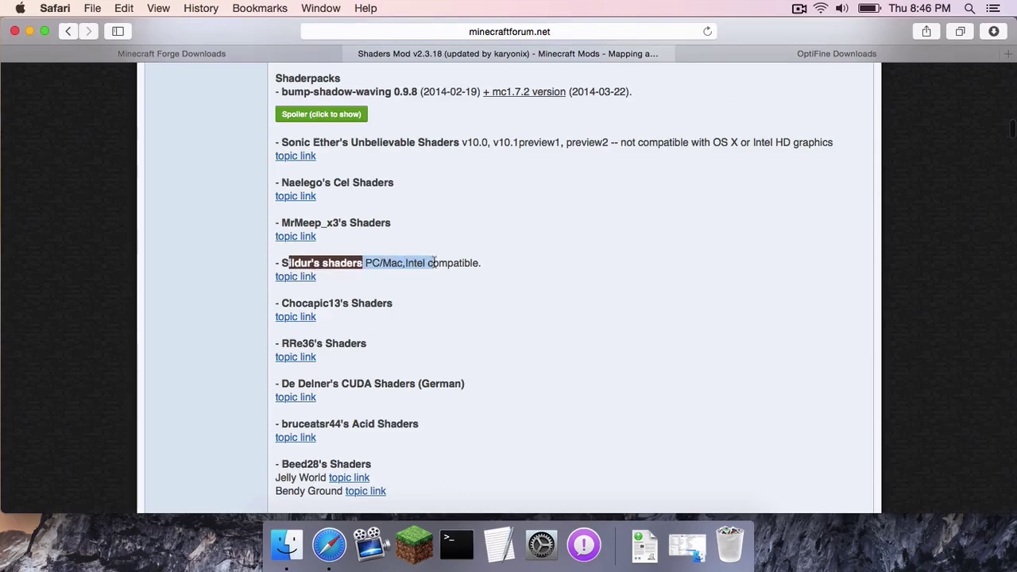
left_click(439, 264)
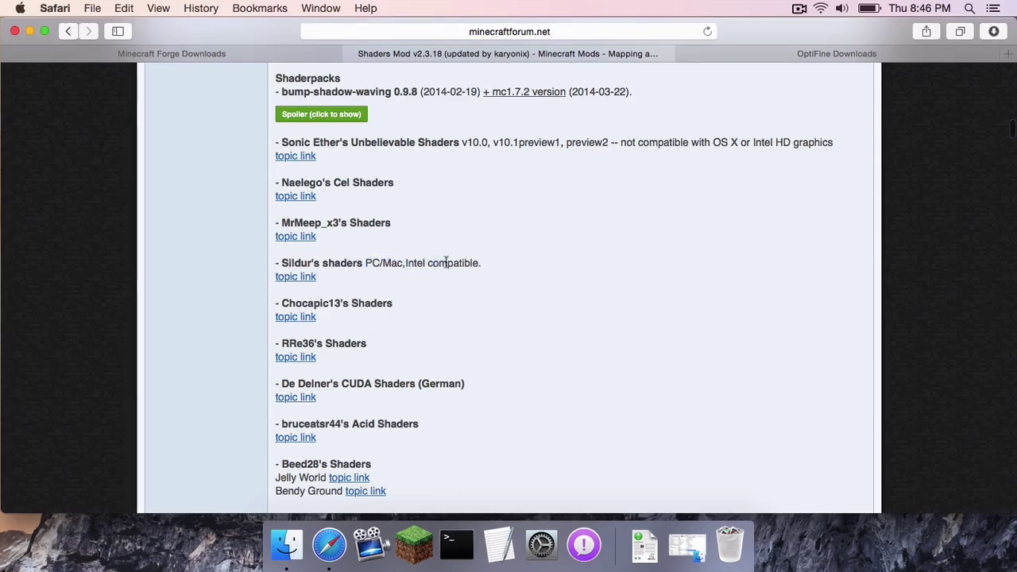
Step: Open the topic for Sildur's shaders and download Sildur's Vibrant shaders 1.03 Intel
left_click(284, 277)
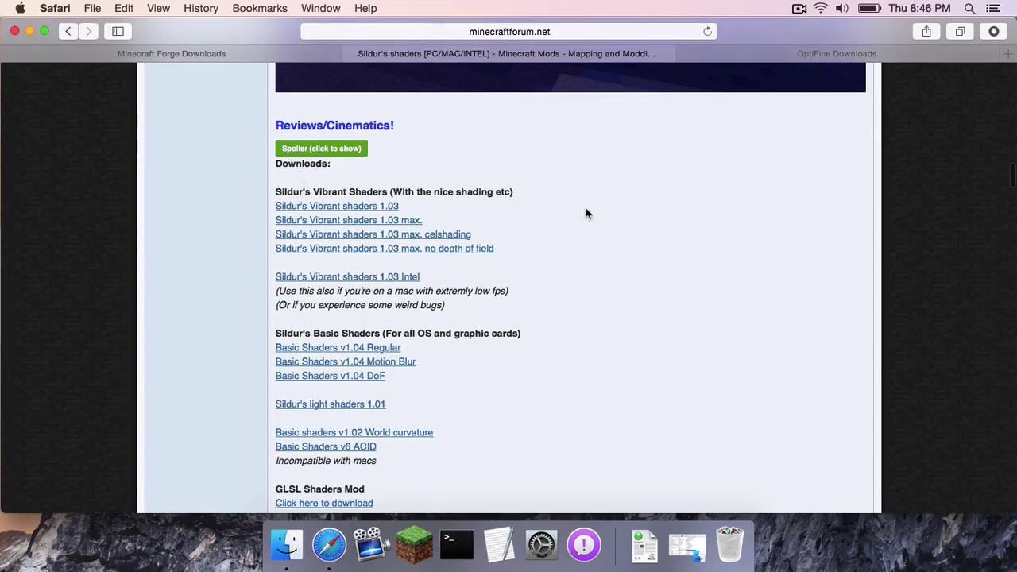
scroll(423, 300, "down", 1)
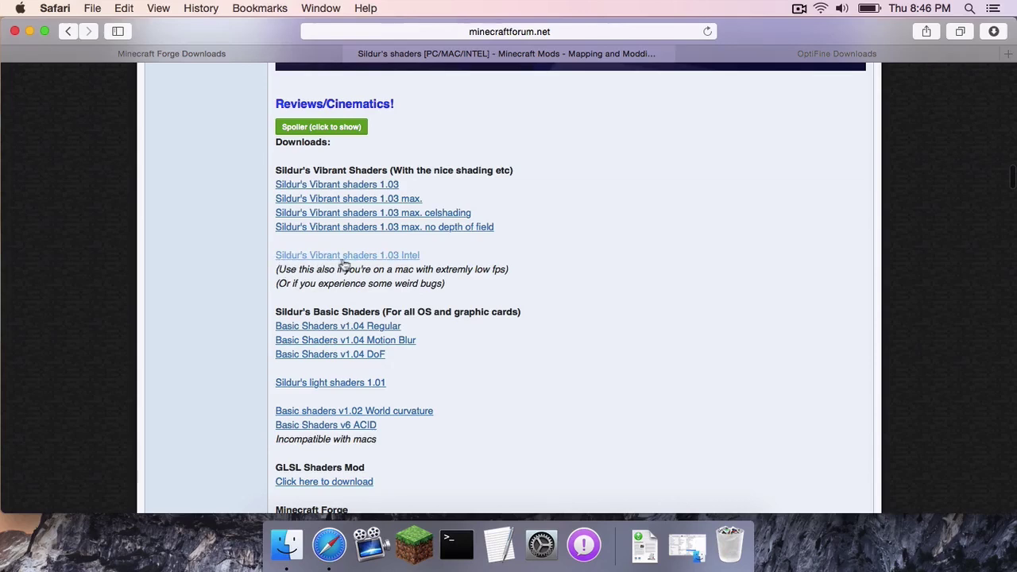
left_click(386, 265)
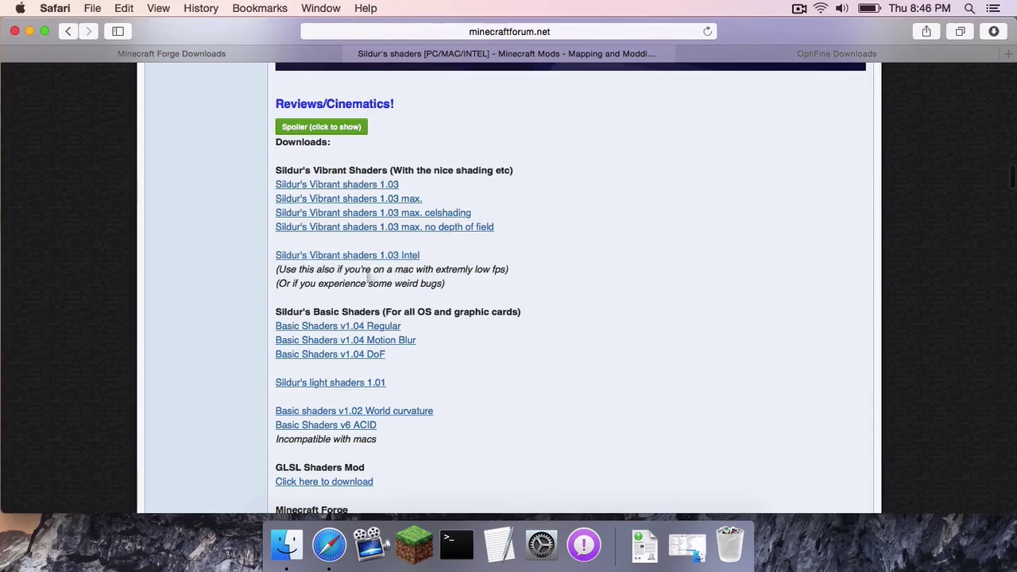
mouse_move(318, 271)
left_mouse_down()
mouse_move(436, 271)
mouse_move(318, 274)
left_mouse_up()
double_click(322, 284)
left_click(368, 282)
left_click(372, 264)
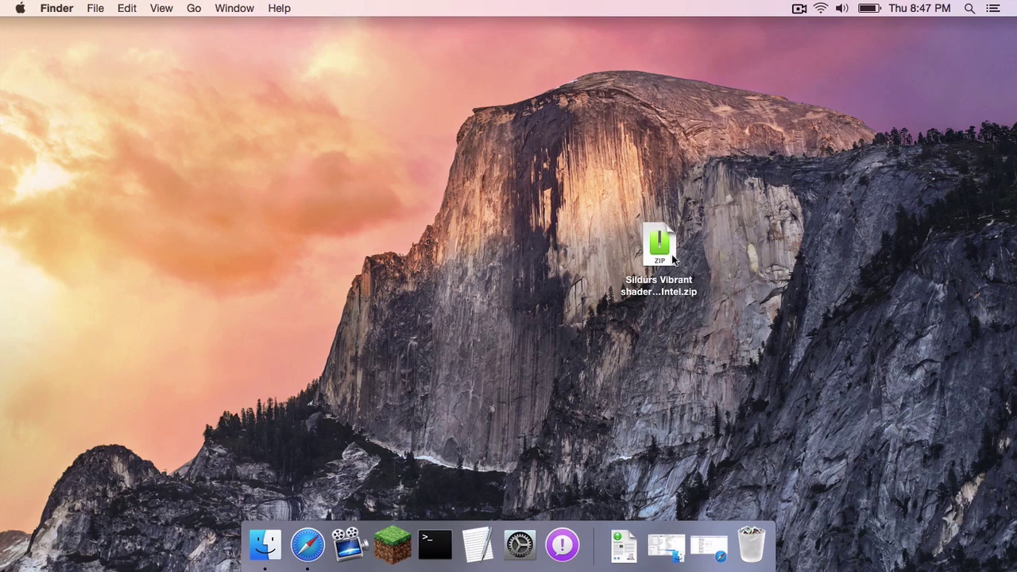
Step: Move Sildurs Vibrant shaders 1.03 Intel.zip from the desktop into Minecraft's shaderpacks folder, then close the Finder window
left_click(266, 545)
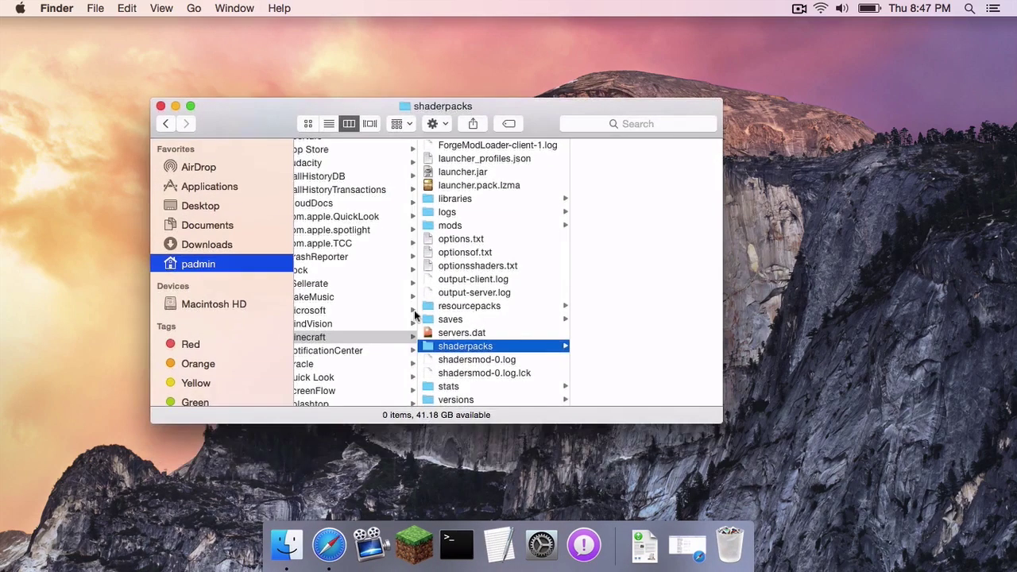
scroll(414, 316, "left", 5)
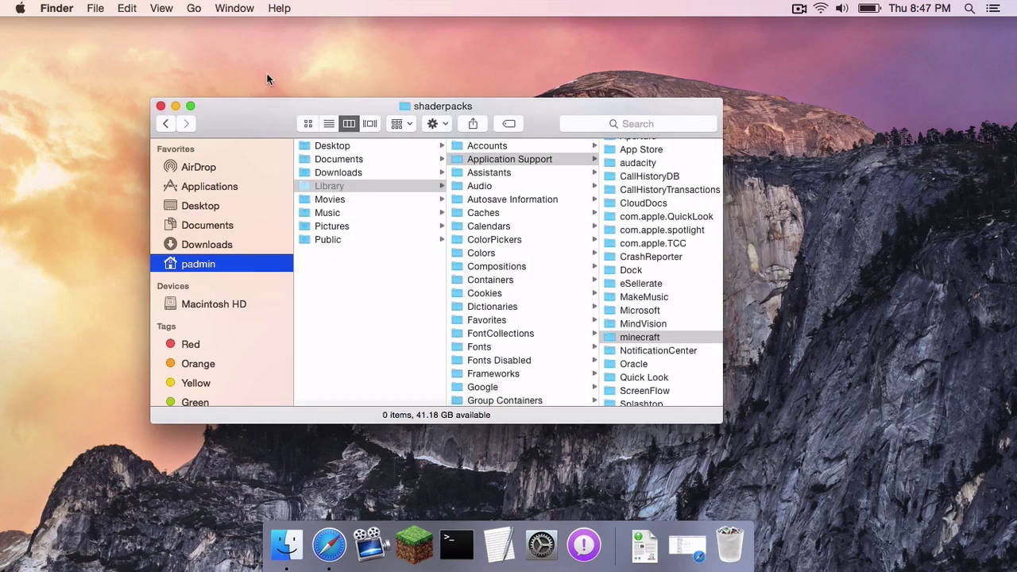
left_click(193, 8)
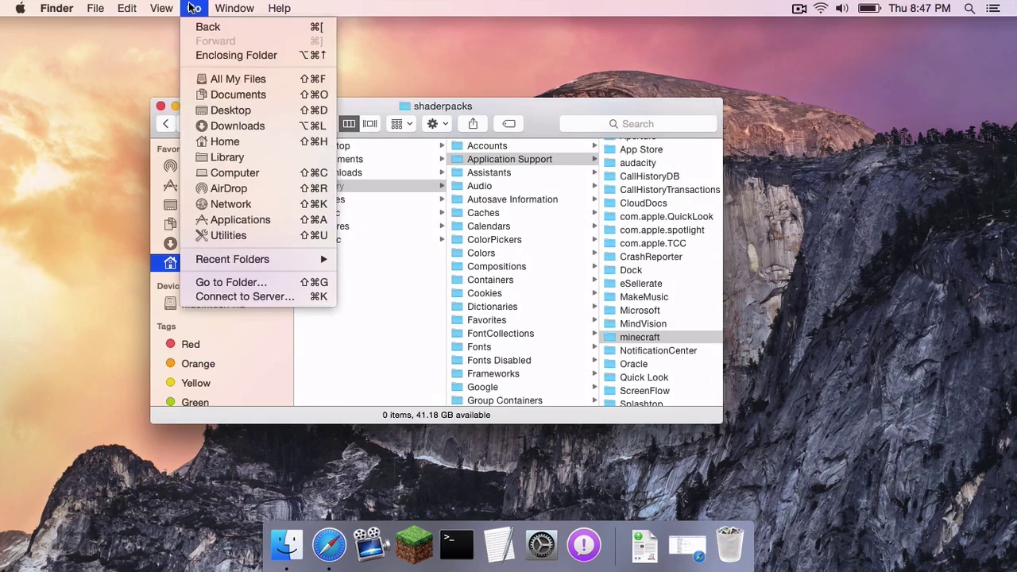
left_click(407, 278)
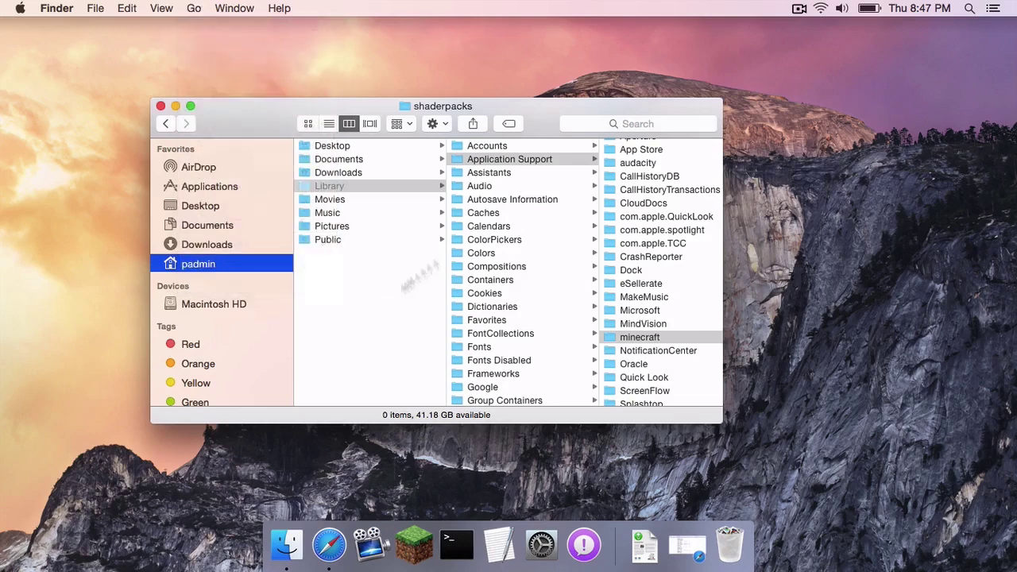
scroll(607, 169, "right", 5)
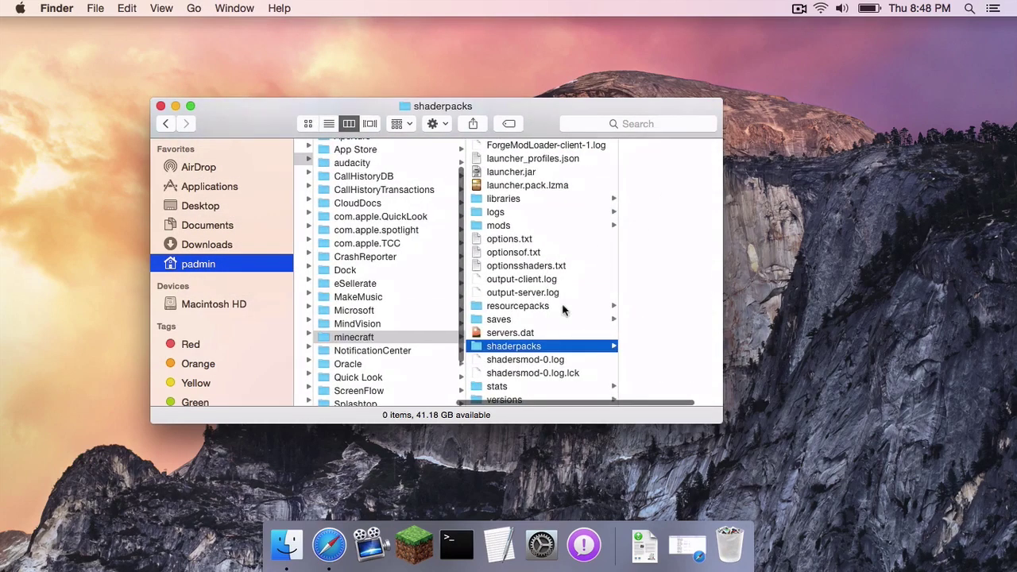
scroll(563, 310, "right", 2)
left_click_drag(547, 116, 442, 112)
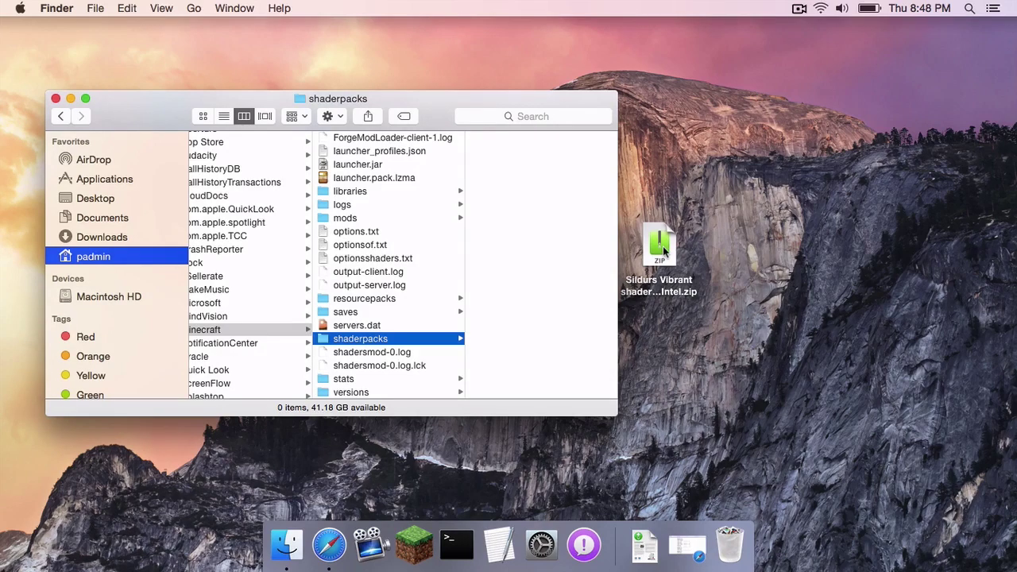
left_click_drag(664, 250, 492, 191)
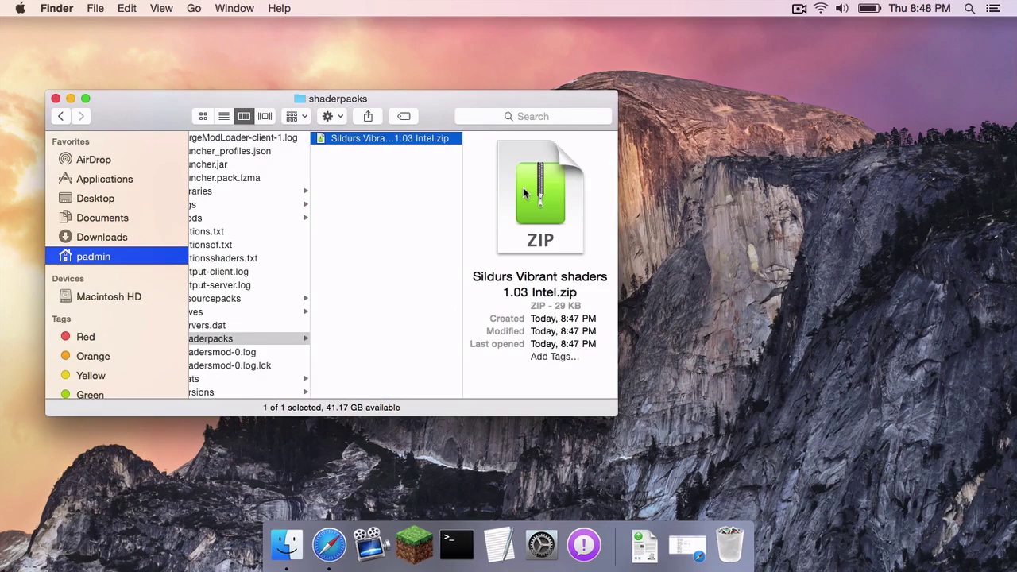
left_click(54, 98)
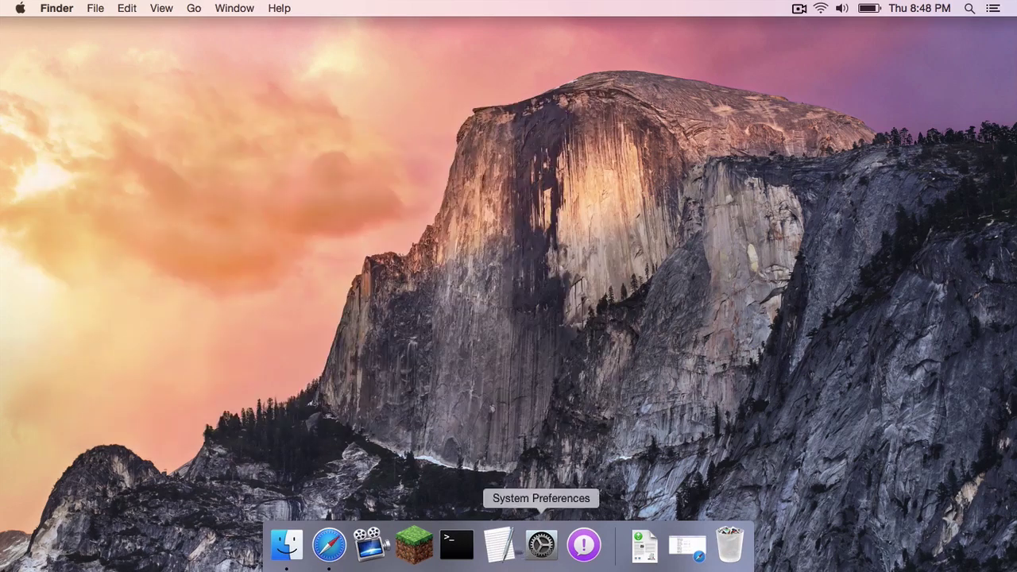
Step: Open the Minecraft launcher, start the game with the Forge profile and load the existing singleplayer world
left_click(413, 544)
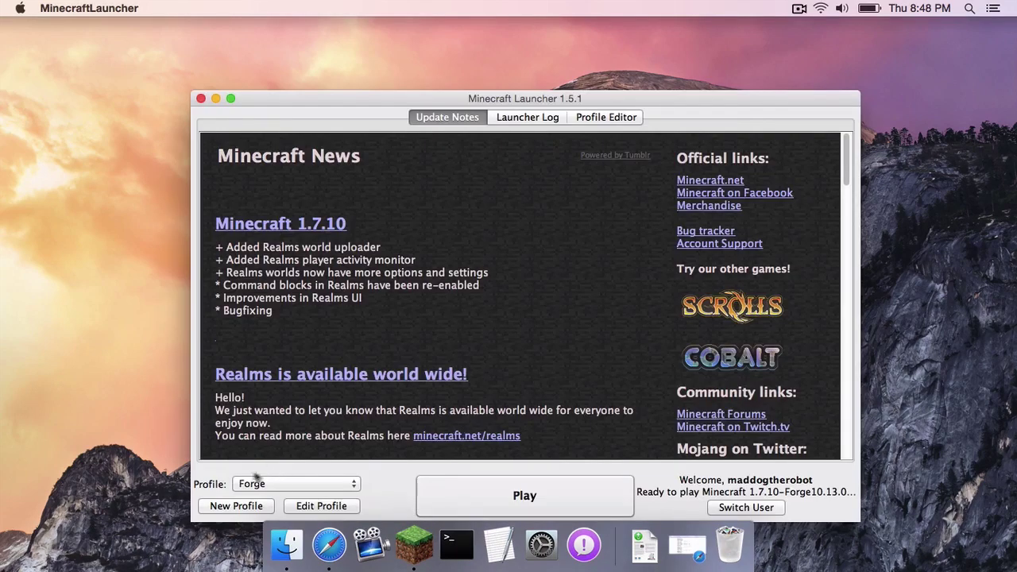
left_click(539, 496)
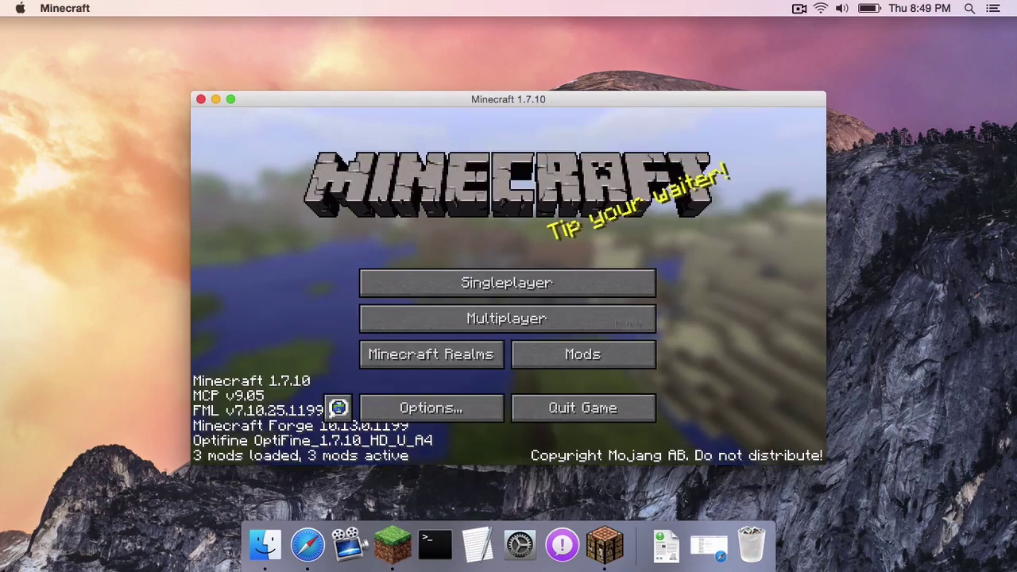
left_click(546, 283)
double_click(451, 254)
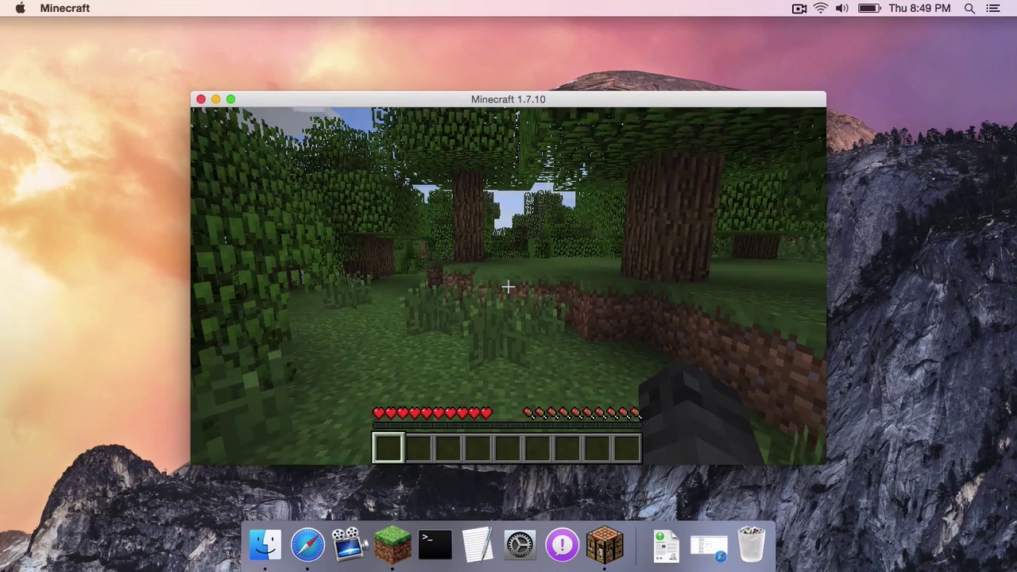
Step: Select Sildurs Vibrant shaders 1.03 Intel.zip in the game's Shaders options and return to the world
key("Escape")
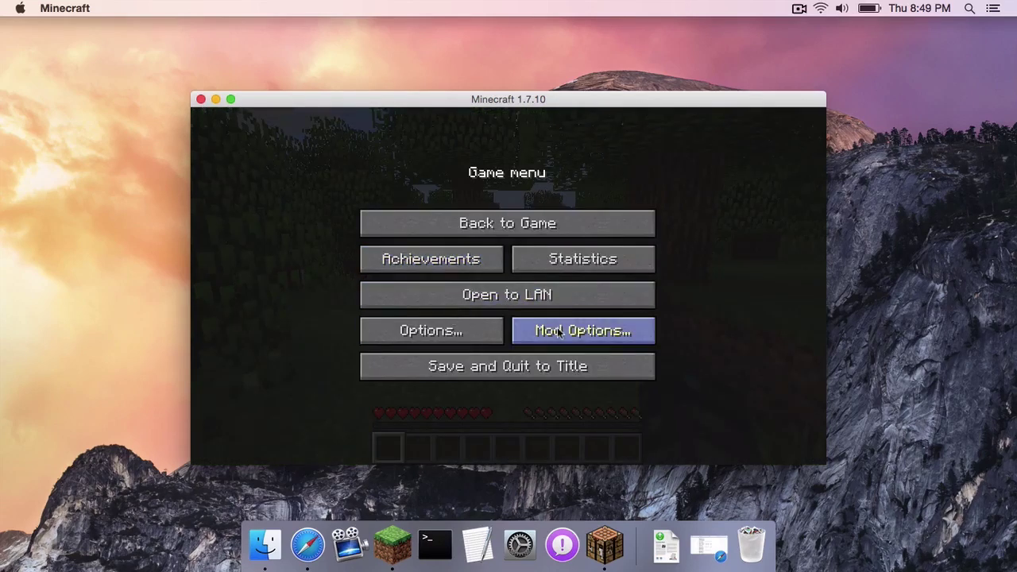
left_click(470, 332)
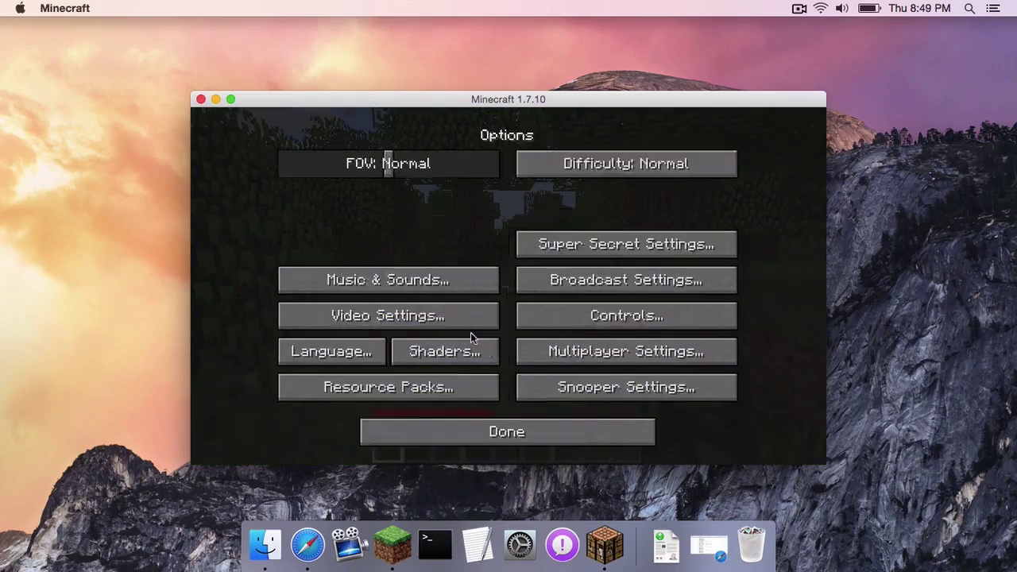
left_click(467, 353)
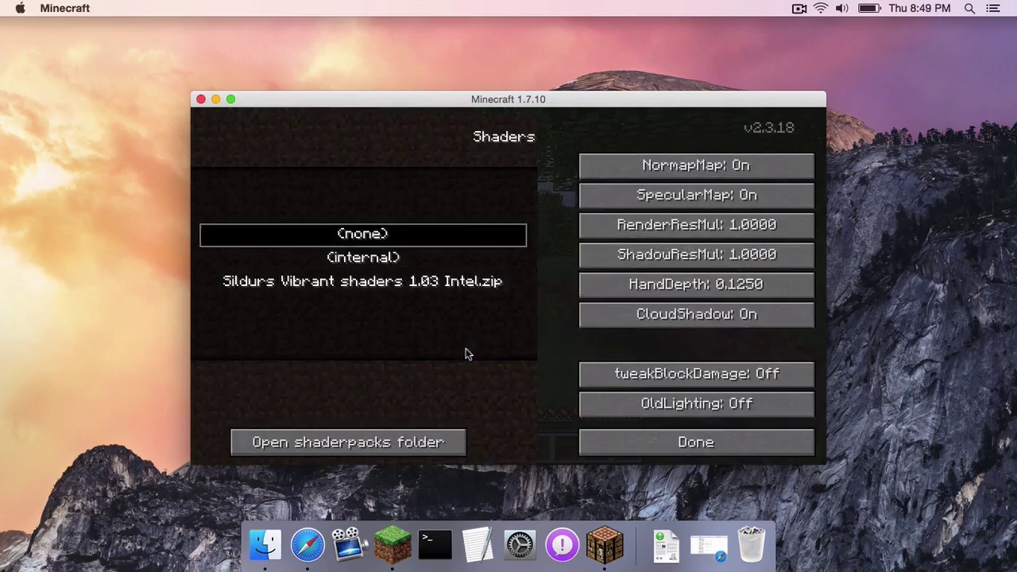
left_click(401, 289)
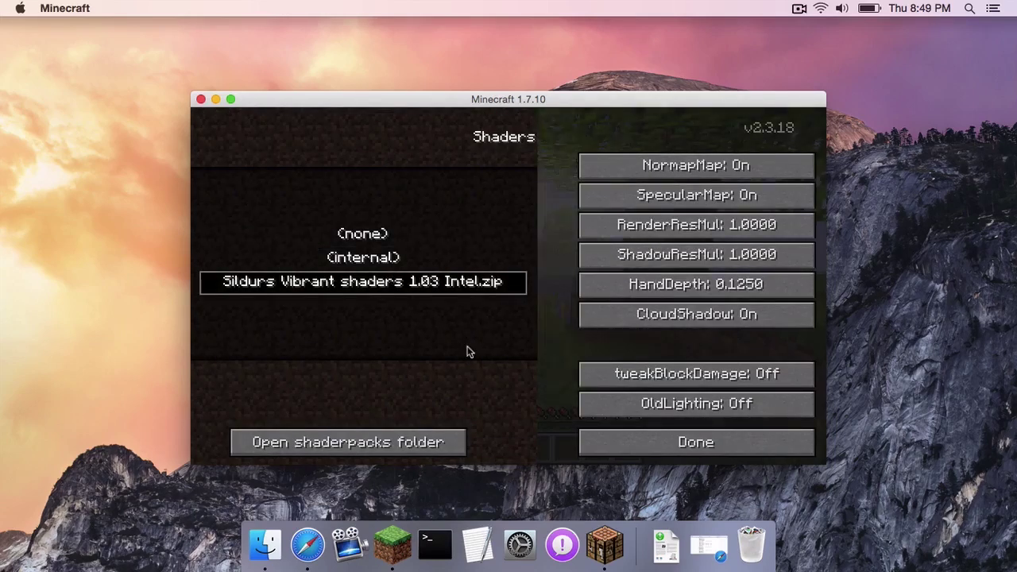
left_click(685, 450)
left_click(517, 434)
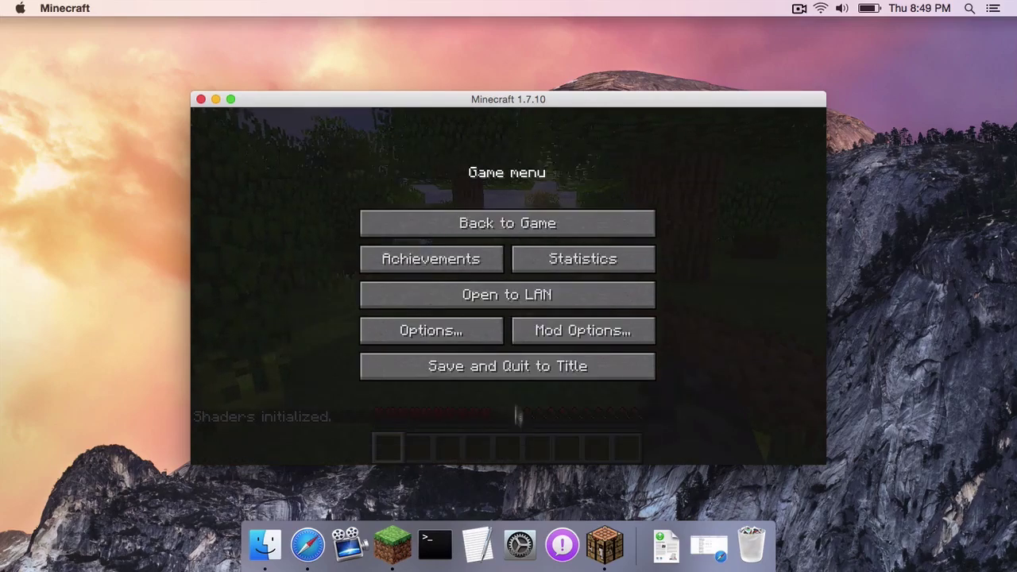
left_click(498, 226)
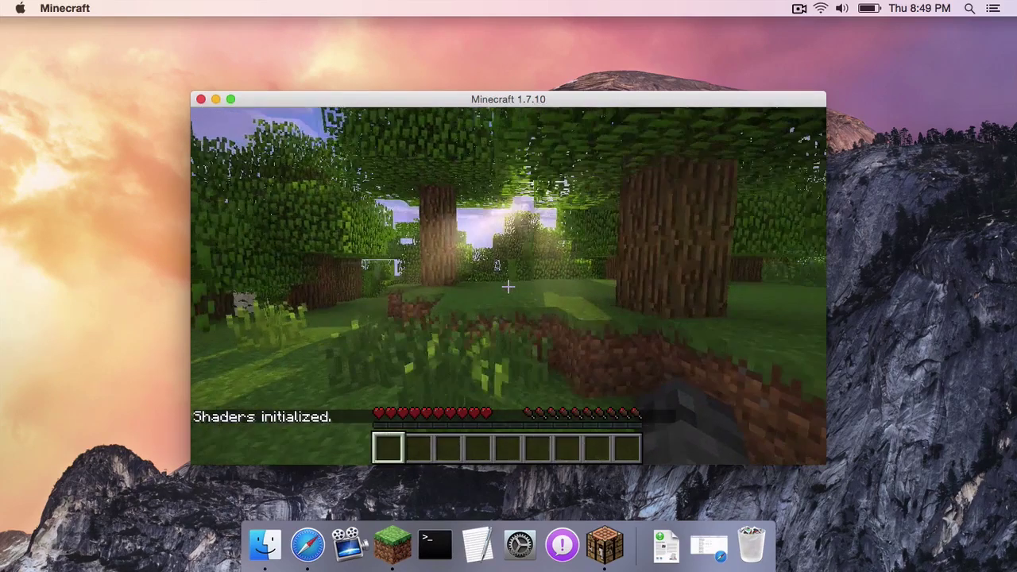